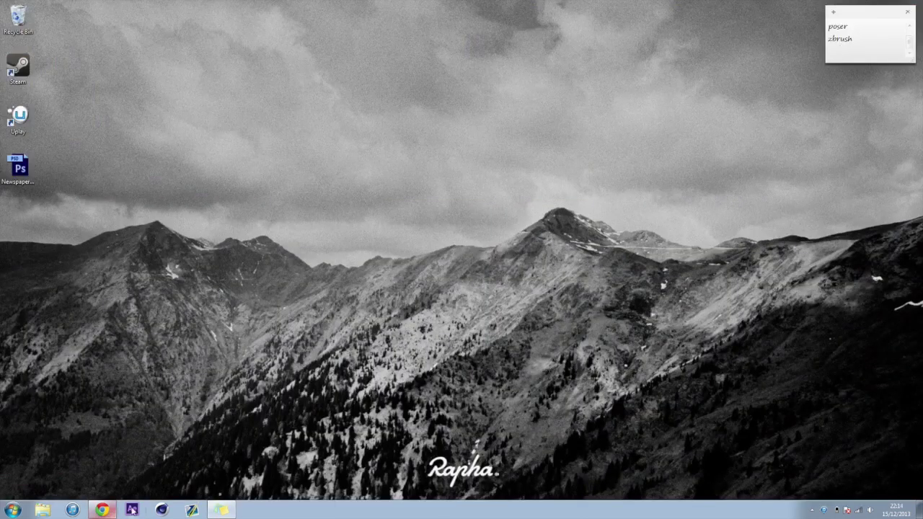
# Open Cinema 4D, add a plane primitive and set its orientation along the Z axis so it stands upright.
pyautogui.click(162, 510)
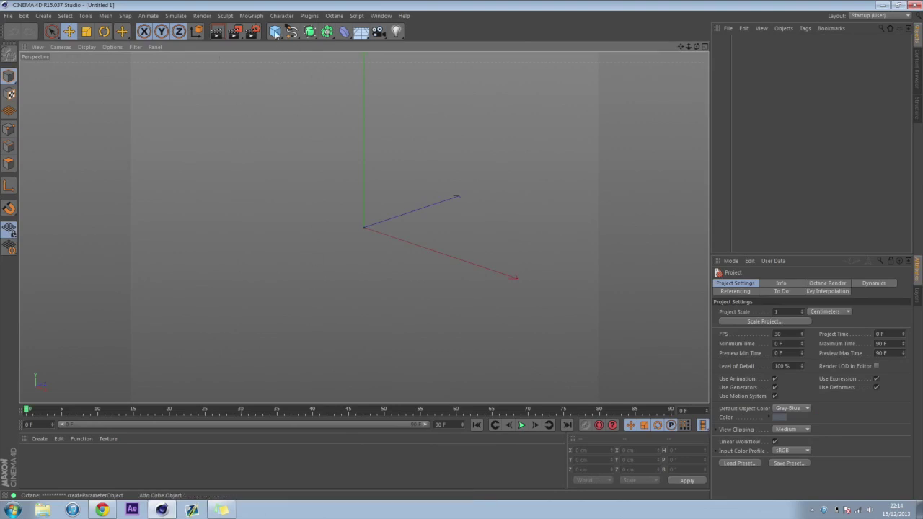
pyautogui.moveTo(275, 31); pyautogui.dragTo(365, 61)
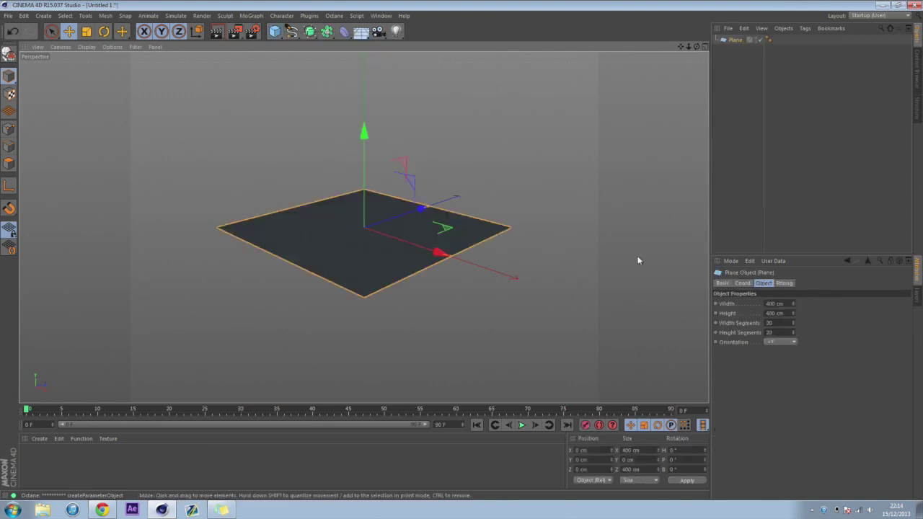
pyautogui.click(781, 342)
pyautogui.click(784, 387)
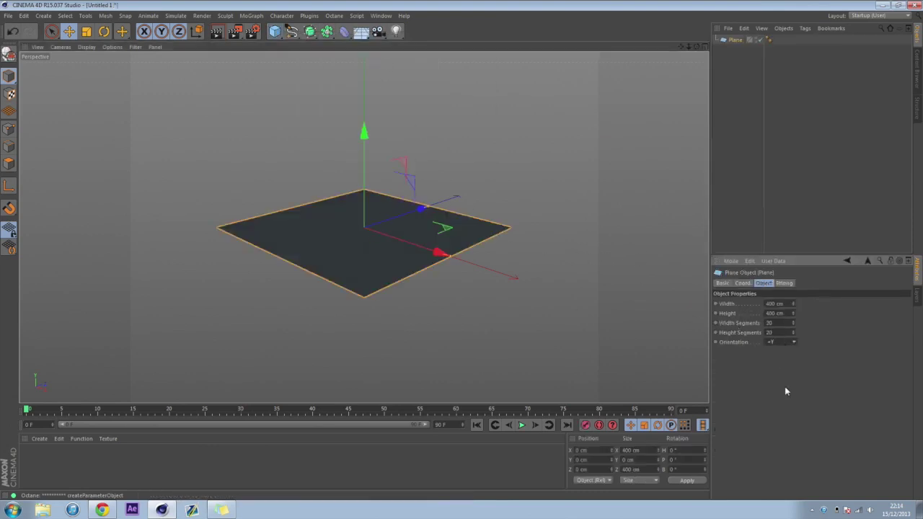
pyautogui.keyDown('alt'); pyautogui.moveTo(370, 218); pyautogui.dragTo(458, 162); pyautogui.keyUp('alt')
# Set the plane's width to 1280 cm and its height to 720 cm.
pyautogui.doubleClick(785, 304)
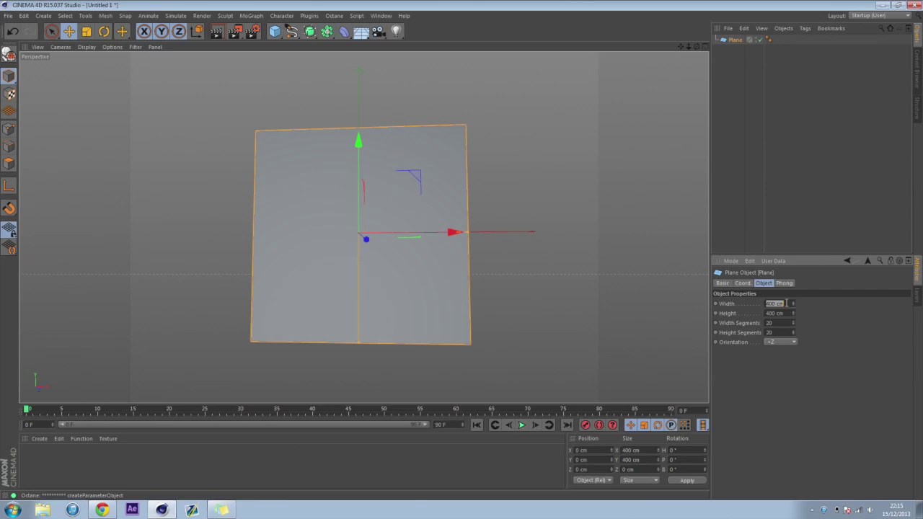
pyautogui.write('1280')
pyautogui.press('Tab')
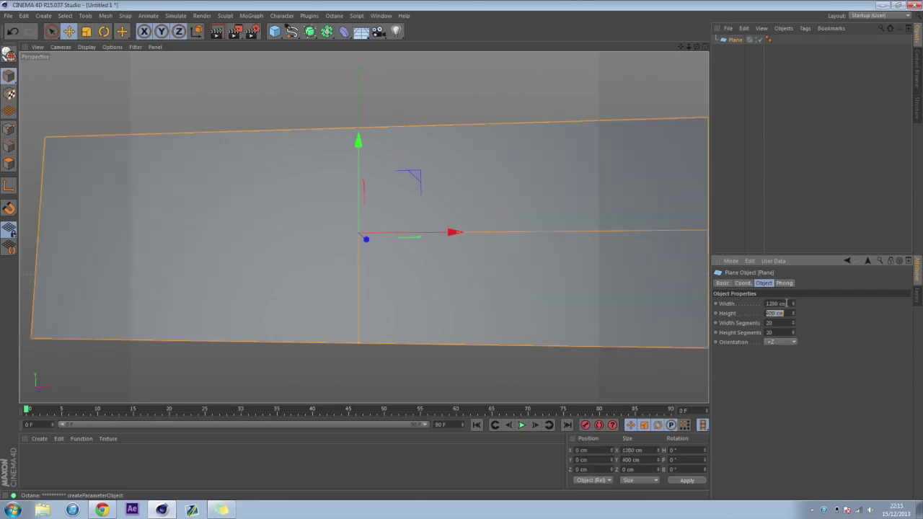
pyautogui.write('720')
pyautogui.press('Return')
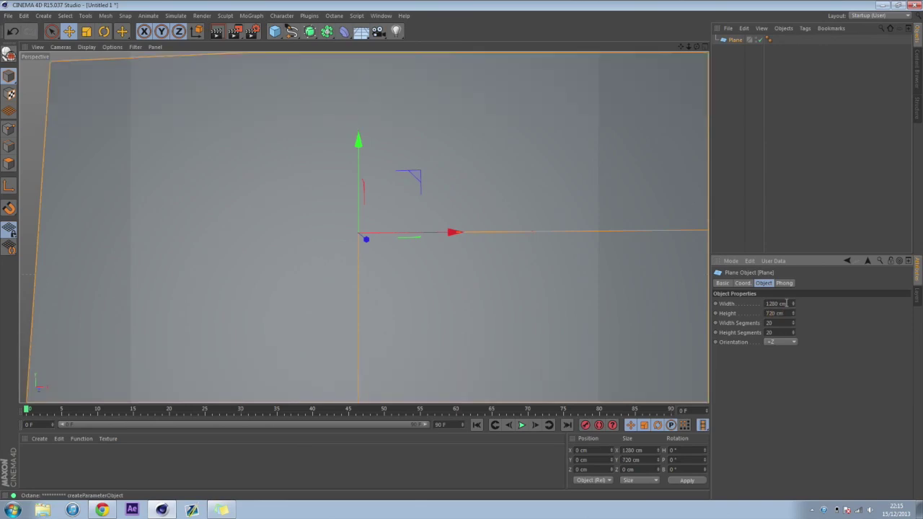
pyautogui.scroll(-3, 519, 165)
pyautogui.moveTo(520, 165)
pyautogui.keyDown('alt'); pyautogui.mouseDown()
pyautogui.moveTo(478, 134)
pyautogui.moveTo(524, 155)
pyautogui.mouseUp(); pyautogui.keyUp('alt')
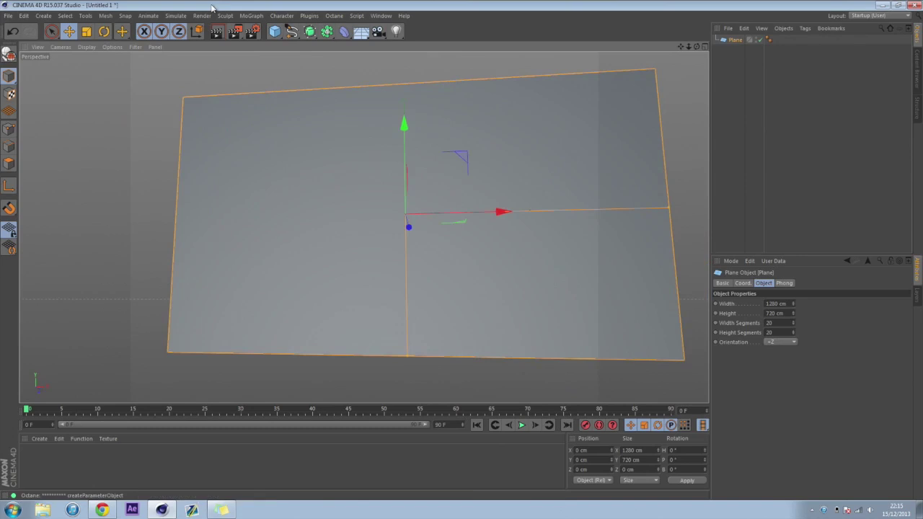
# Set the render output resolution to 1280 by 720 pixels and close the render settings.
pyautogui.click(253, 31)
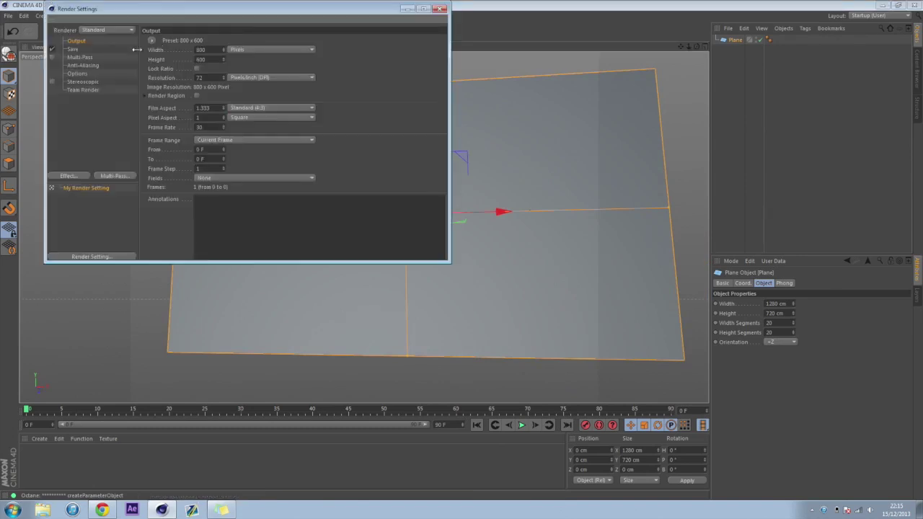
pyautogui.click(210, 49)
pyautogui.write('1280')
pyautogui.press('Tab')
pyautogui.write('720')
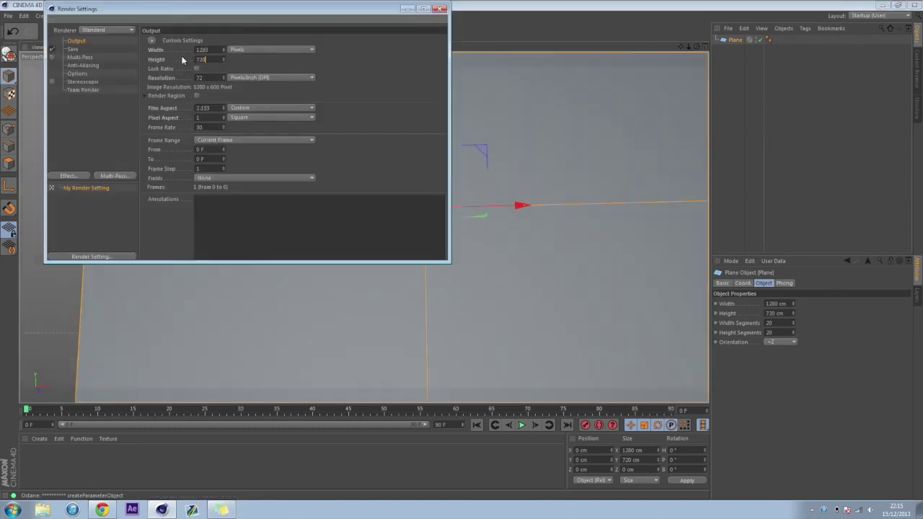
pyautogui.press('Return')
pyautogui.click(440, 9)
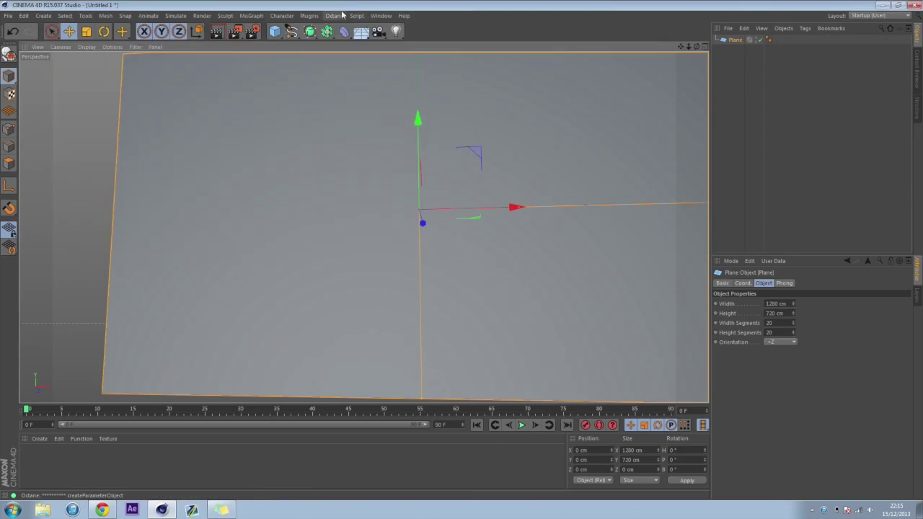
# Add a camera, look through it, and set its X and Y position to 0.
pyautogui.click(379, 31)
pyautogui.click(765, 39)
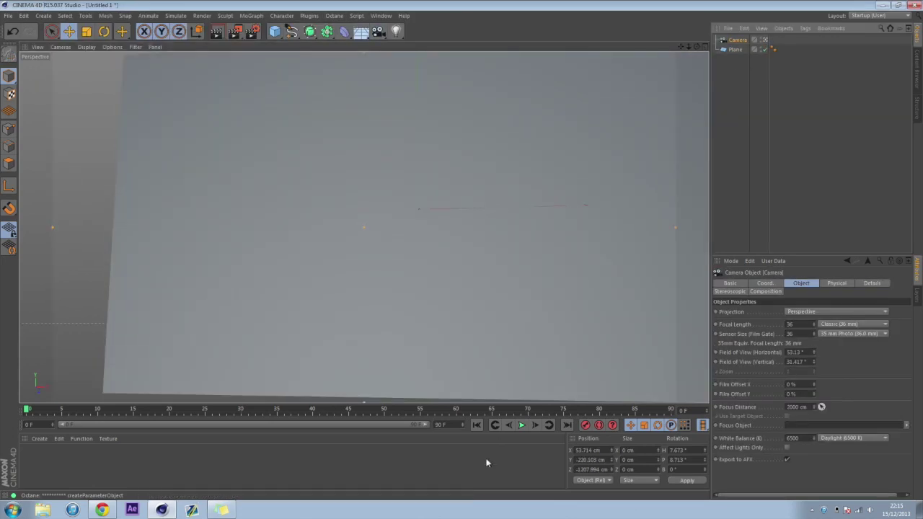
pyautogui.doubleClick(588, 451)
pyautogui.write('0')
pyautogui.press('Tab')
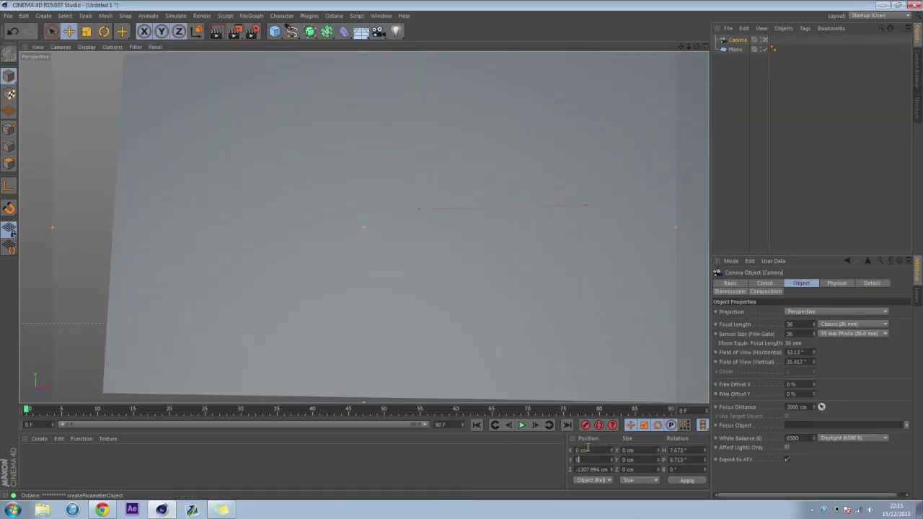
pyautogui.write('0')
# Set the camera's heading and pitch rotation to 0 and frame the plane squarely in its view.
pyautogui.press('Tab')
pyautogui.press('Tab')
pyautogui.press('Tab')
pyautogui.press('Tab')
pyautogui.press('Tab')
pyautogui.press('Tab')
pyautogui.write('0')
pyautogui.press('Tab')
pyautogui.write('0')
pyautogui.press('Return')
pyautogui.moveTo(689, 49); pyautogui.dragTo(365, 226)
# Select the plane and switch the viewport display to Gouraud Shading (Lines).
pyautogui.click(737, 49)
pyautogui.click(87, 47)
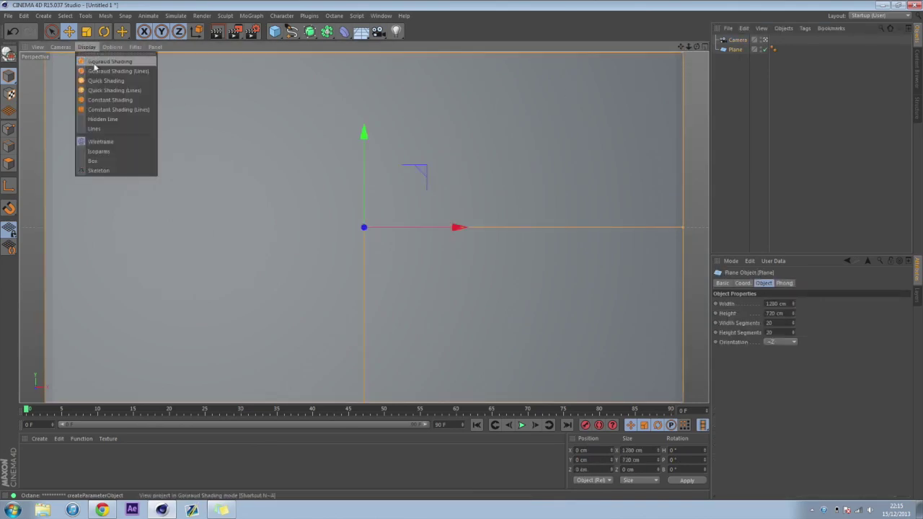
pyautogui.click(97, 72)
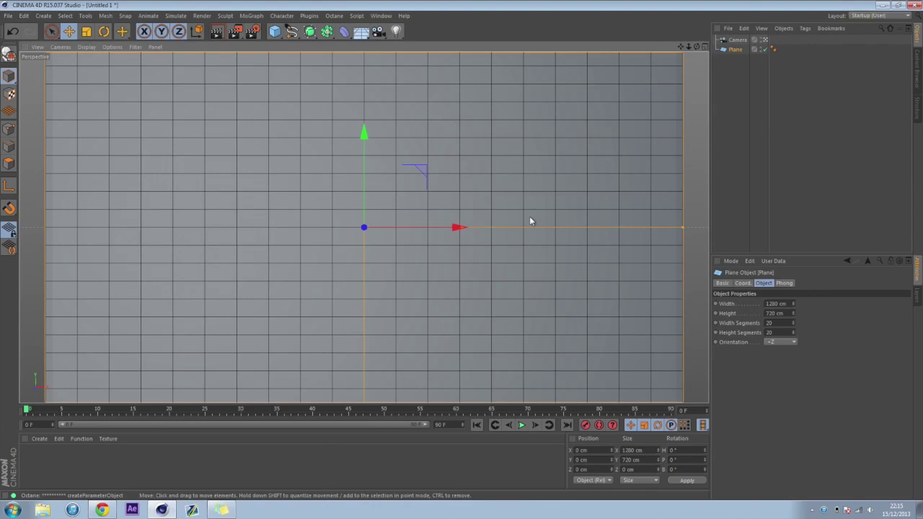
# Set the plane's width and height segments to 160 and 90, and halve them to 80 and 45.
pyautogui.click(777, 323)
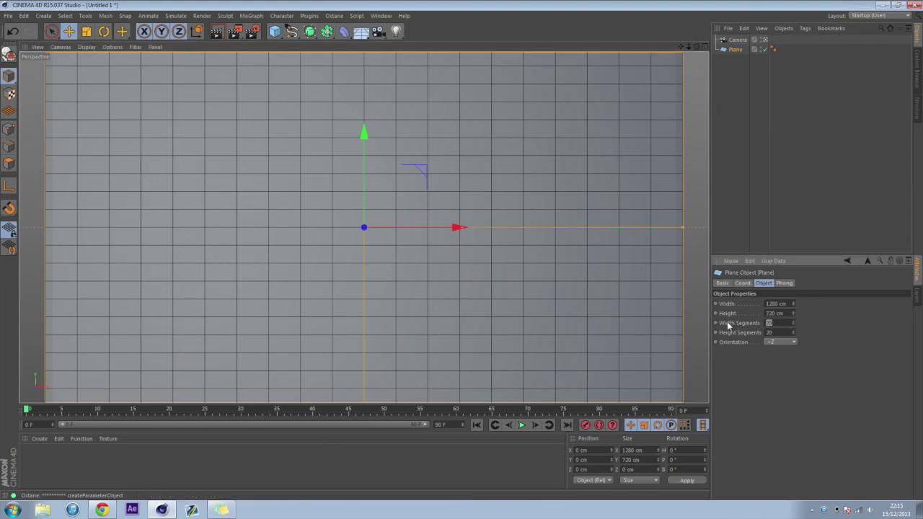
pyautogui.write('160')
pyautogui.press('Tab')
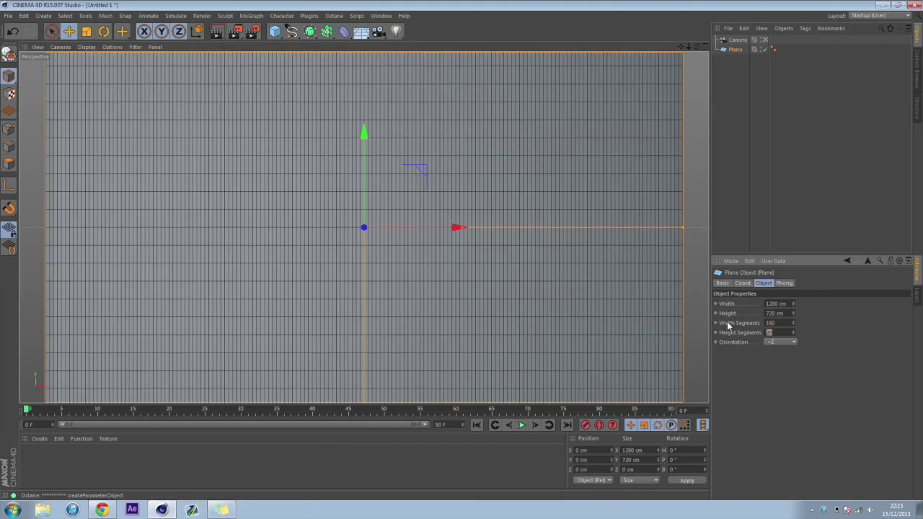
pyautogui.write('90')
pyautogui.press('Return')
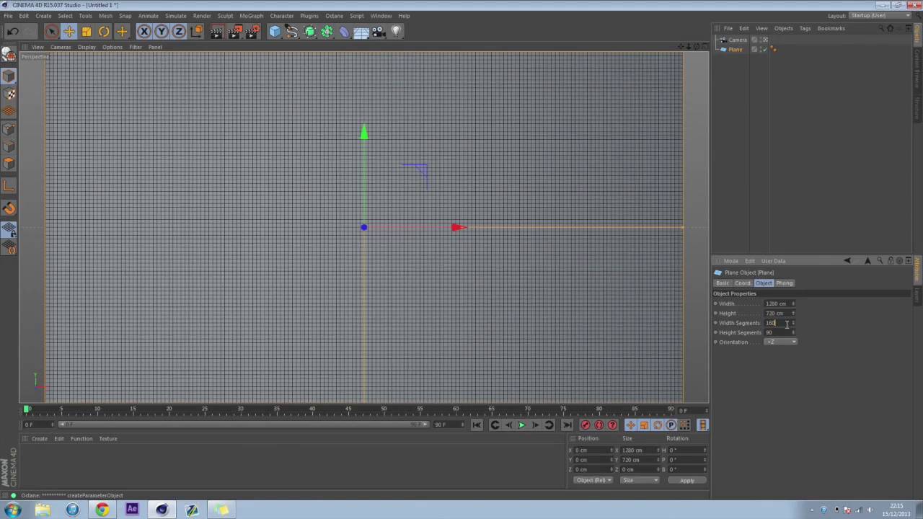
pyautogui.press('Tab')
pyautogui.write('/2')
pyautogui.press('Return')
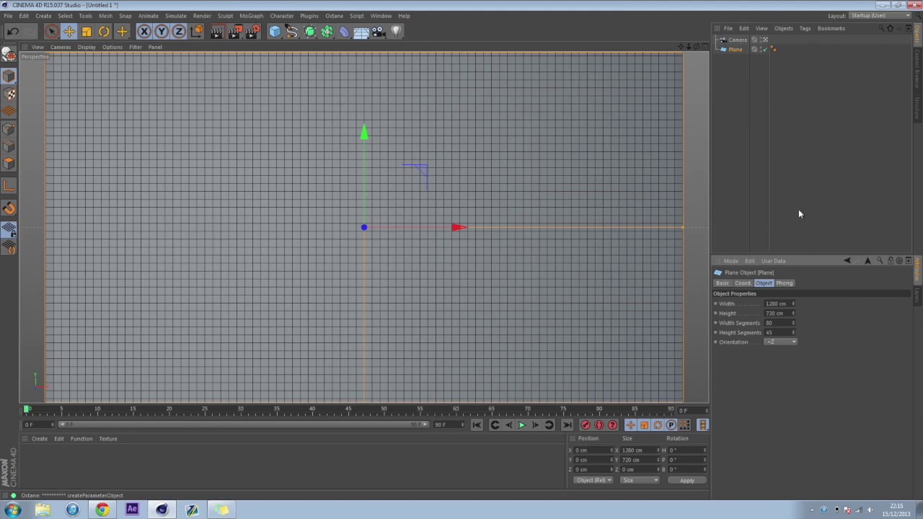
# Convert the plane into an editable polygon object and deselect it.
pyautogui.click(766, 172)
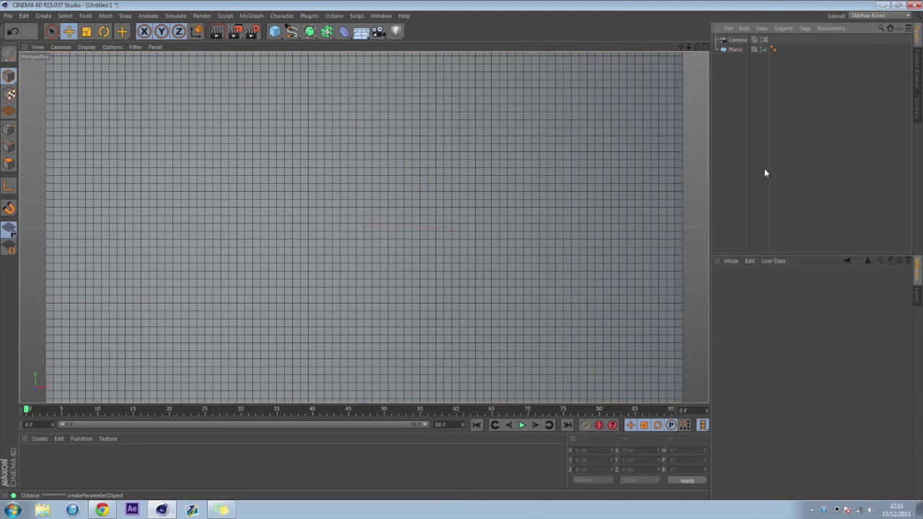
pyautogui.click(735, 50)
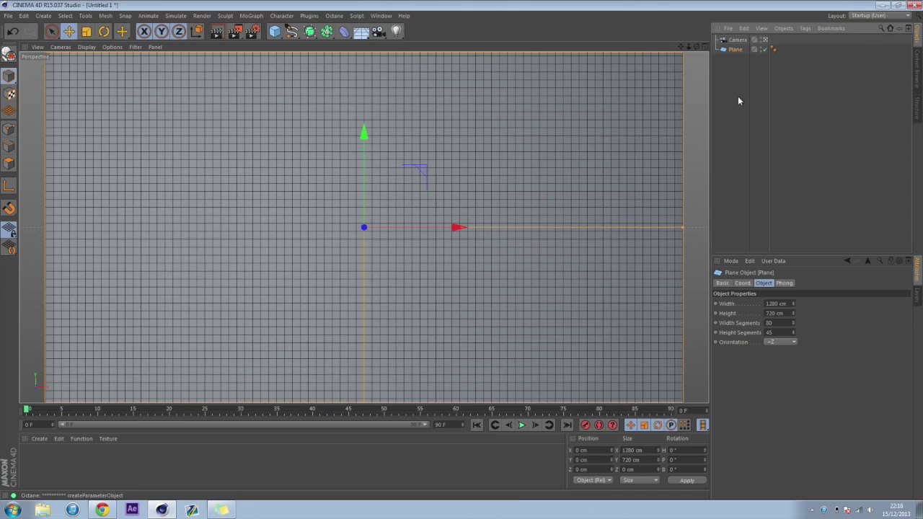
pyautogui.click(9, 54)
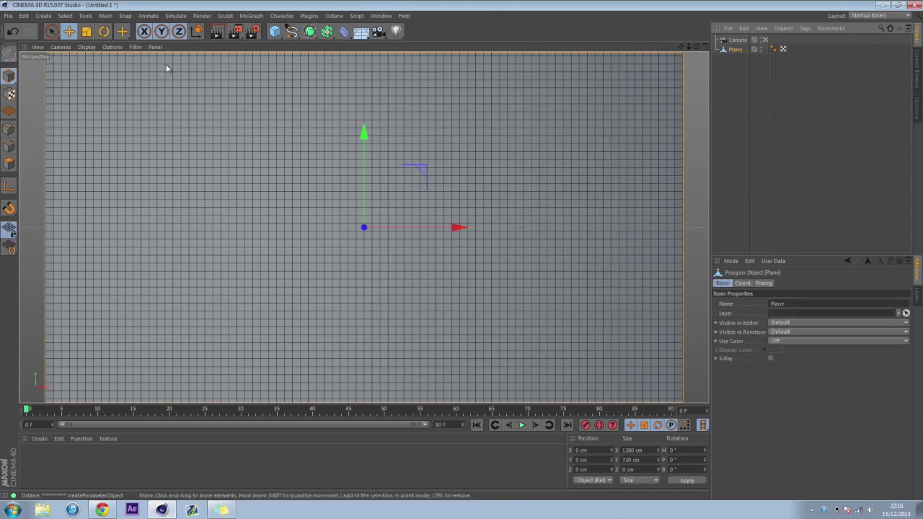
pyautogui.click(730, 86)
# Leave the scene camera's view and show the whole plane in the maximized Front view.
pyautogui.click(765, 40)
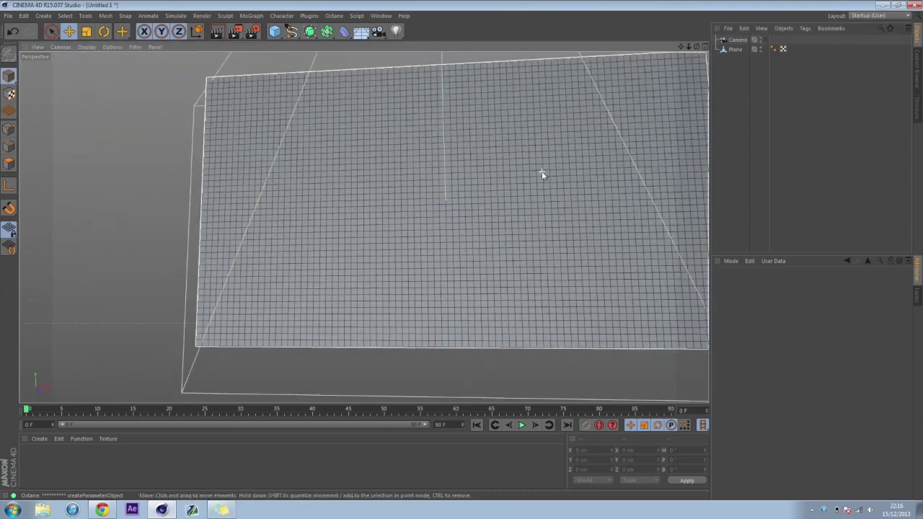
pyautogui.keyDown('alt'); pyautogui.moveTo(542, 173); pyautogui.dragTo(767, 78); pyautogui.keyUp('alt')
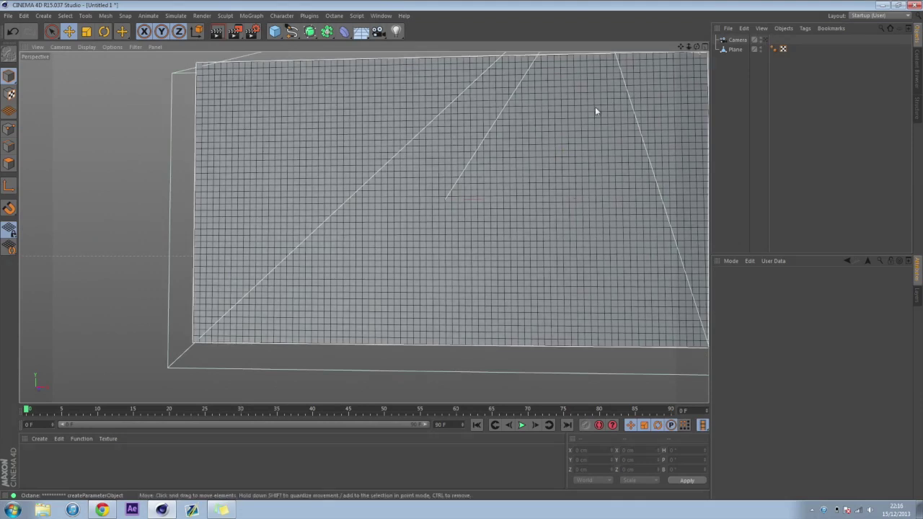
pyautogui.middleClick(448, 133)
pyautogui.middleClick(495, 267)
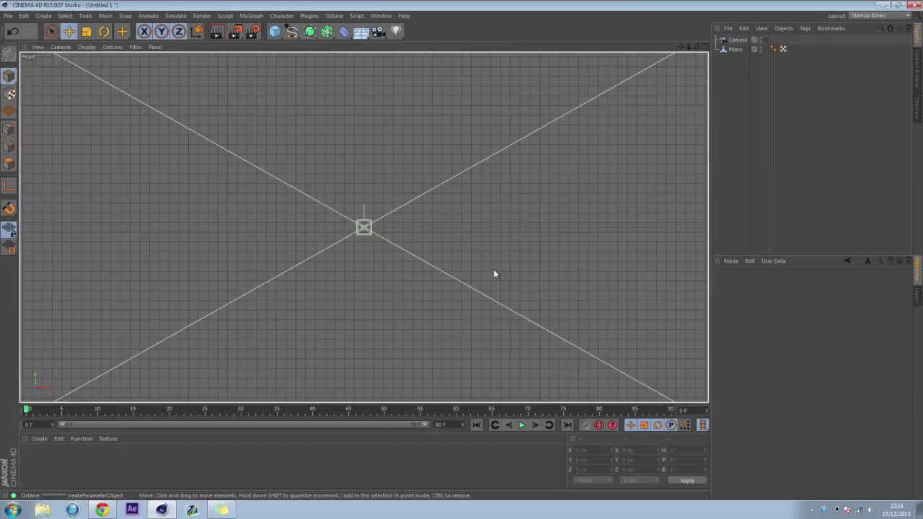
pyautogui.scroll(-2, 487, 228)
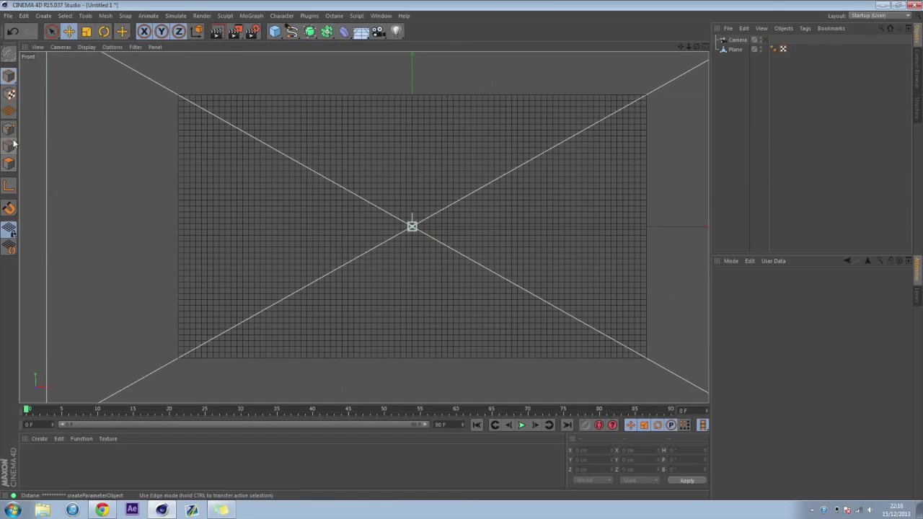
# Select all points along the plane's four outer edges with Rectangle Selection in point mode.
pyautogui.click(9, 129)
pyautogui.moveTo(51, 31); pyautogui.dragTo(69, 62)
pyautogui.click(730, 50)
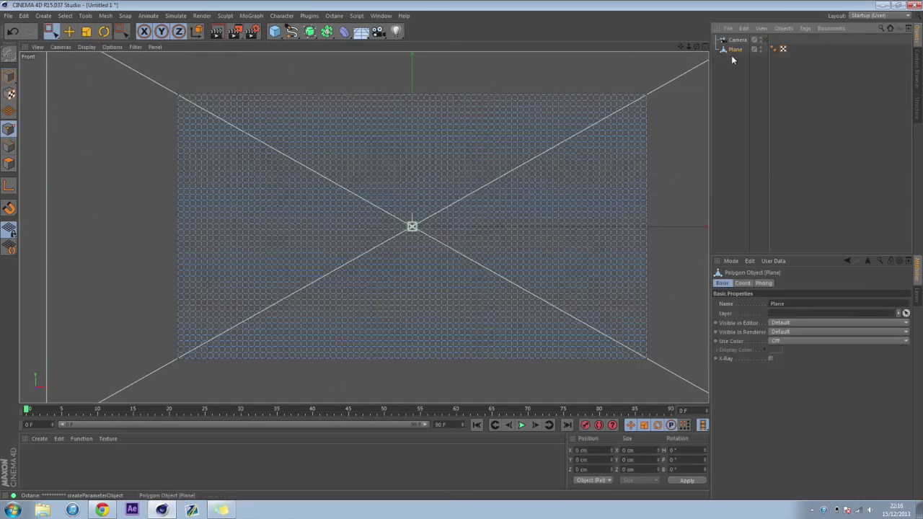
pyautogui.moveTo(149, 70); pyautogui.dragTo(707, 93)
pyautogui.moveTo(664, 393); pyautogui.dragTo(152, 355)
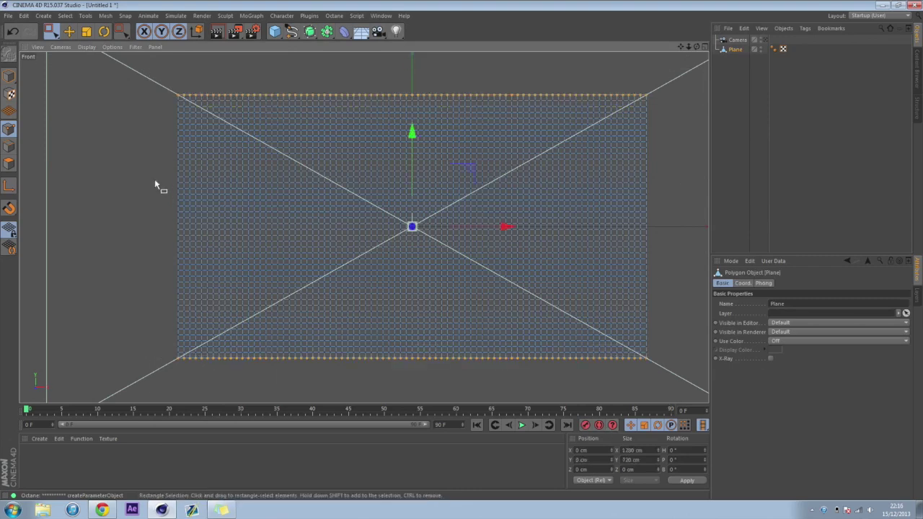
pyautogui.keyDown('shift'); pyautogui.moveTo(137, 76); pyautogui.dragTo(182, 393); pyautogui.keyUp('shift')
pyautogui.keyDown('shift'); pyautogui.moveTo(688, 73); pyautogui.dragTo(645, 391); pyautogui.keyUp('shift')
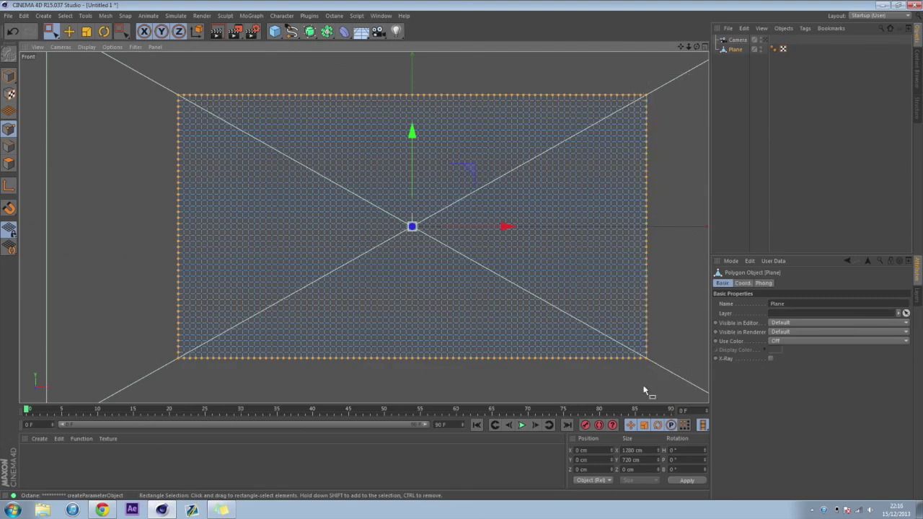
# Add a Cloth simulation tag to the plane and set the selected border points as fix points.
pyautogui.rightClick(730, 50)
pyautogui.moveTo(793, 156)
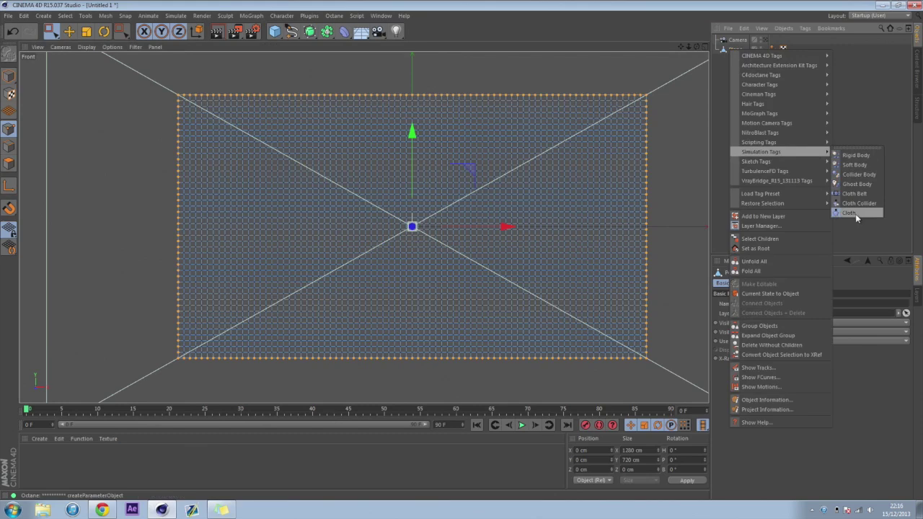
pyautogui.click(855, 214)
pyautogui.click(790, 282)
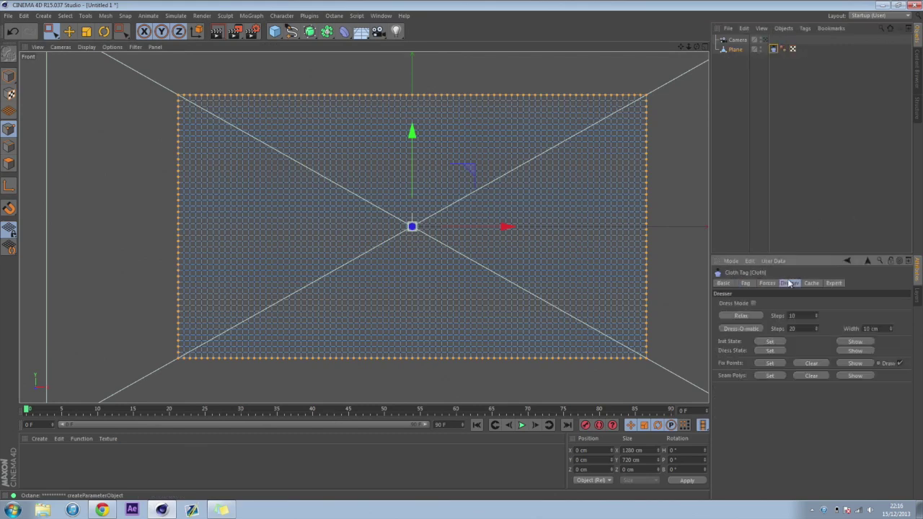
pyautogui.click(771, 363)
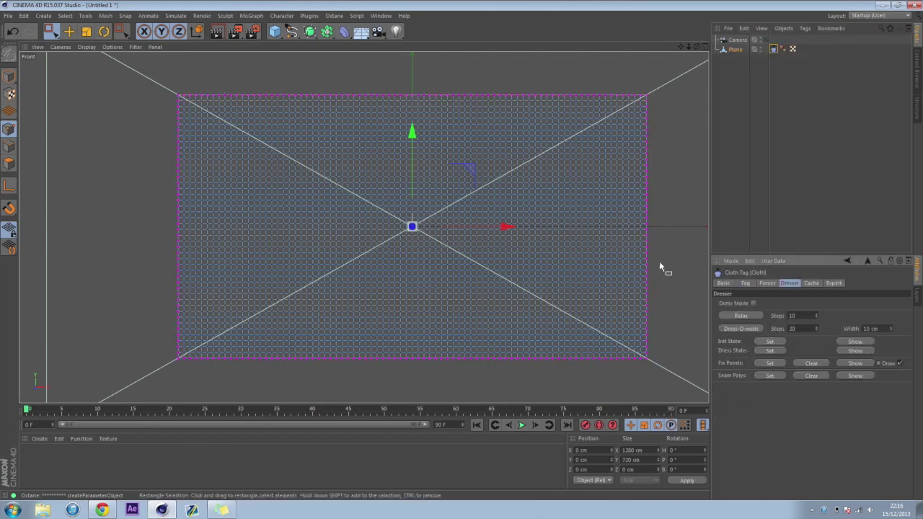
# Play the cloth simulation, examine the plane's deformation from the side in the Perspective view, and replay it from the first frame.
pyautogui.click(522, 425)
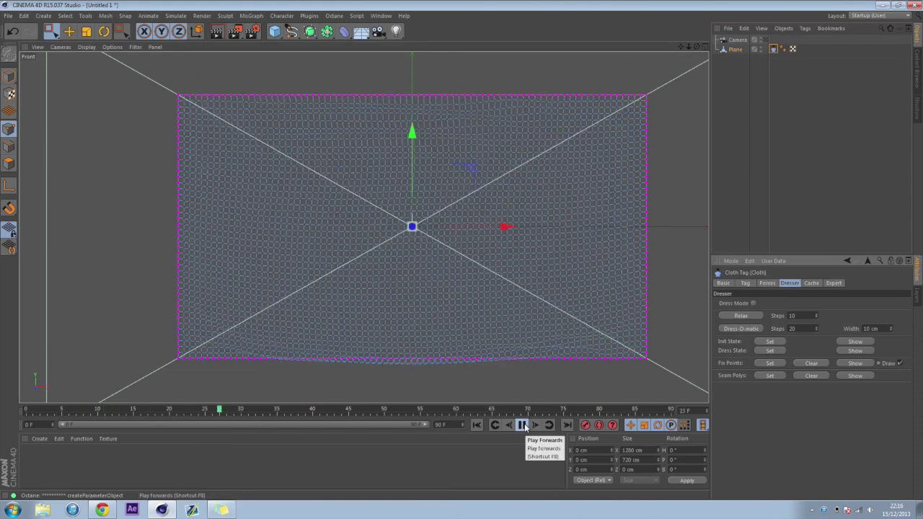
pyautogui.click(523, 424)
pyautogui.middleClick(582, 118)
pyautogui.middleClick(192, 117)
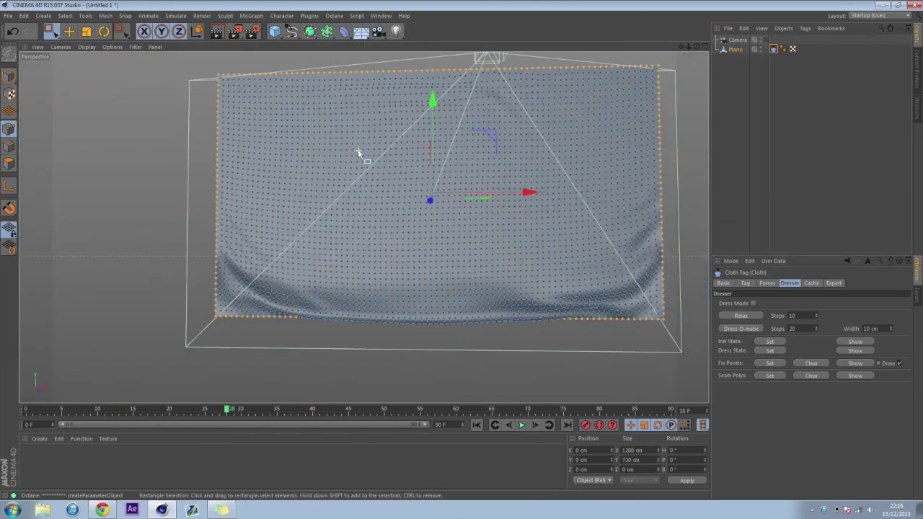
pyautogui.keyDown('alt'); pyautogui.moveTo(361, 151); pyautogui.dragTo(436, 449); pyautogui.keyUp('alt')
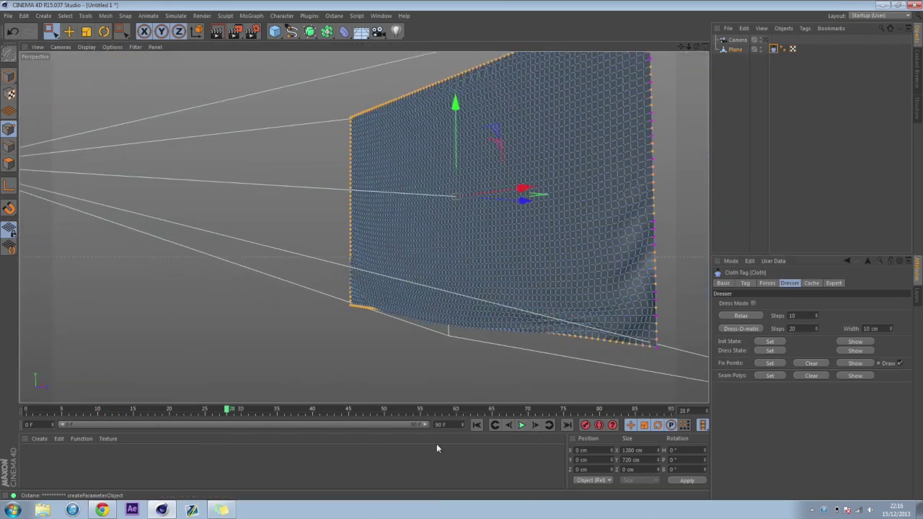
pyautogui.click(476, 424)
pyautogui.click(522, 425)
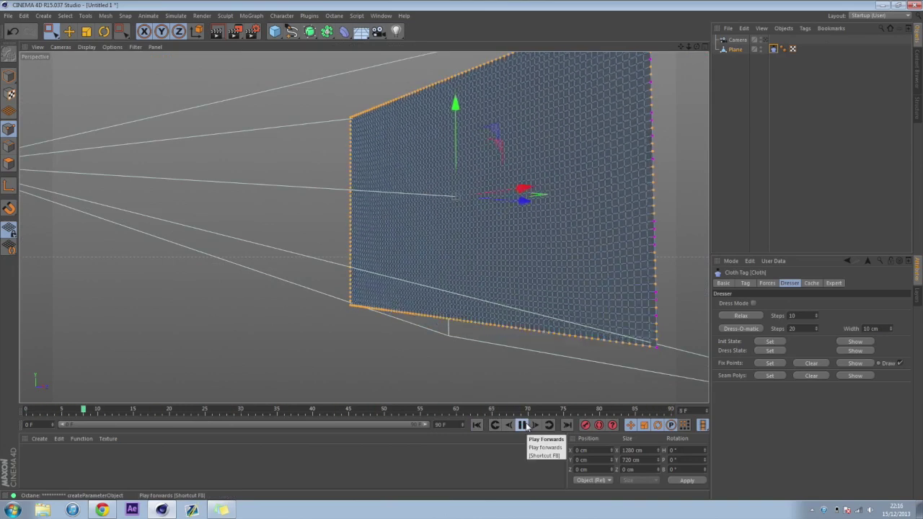
# Stop the cloth simulation, return to the first frame and view the plane from an angle in the Perspective view.
pyautogui.click(523, 425)
pyautogui.keyDown('alt'); pyautogui.moveTo(453, 246); pyautogui.dragTo(412, 264); pyautogui.keyUp('alt')
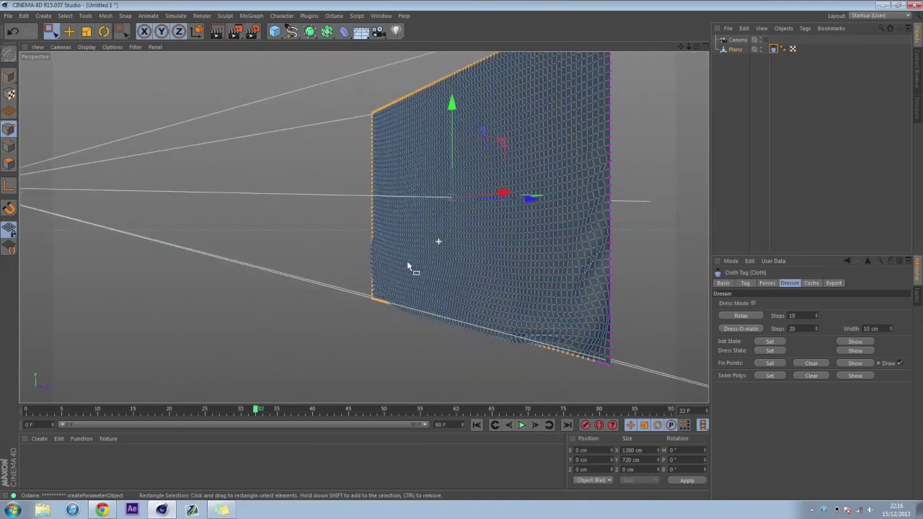
pyautogui.click(477, 425)
pyautogui.keyDown('alt'); pyautogui.moveTo(390, 387); pyautogui.dragTo(377, 319); pyautogui.keyUp('alt')
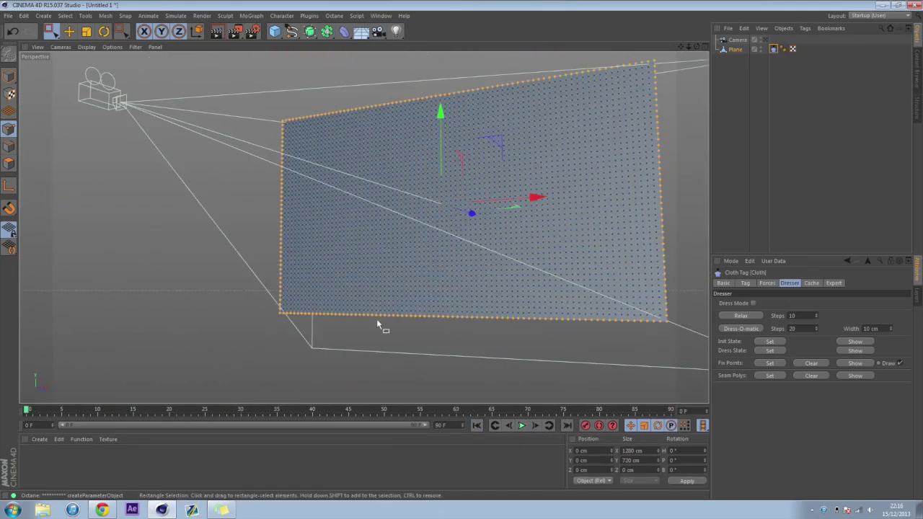
# Set the cloth tag's Gravity to 0 and its Global Drag to 12 %.
pyautogui.click(767, 282)
pyautogui.write('0')
pyautogui.press('Return')
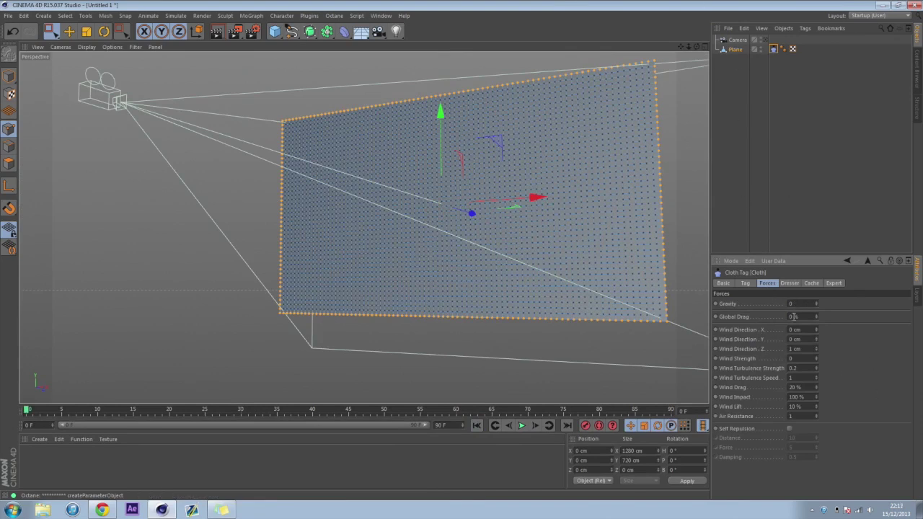
pyautogui.doubleClick(794, 316)
pyautogui.write('12')
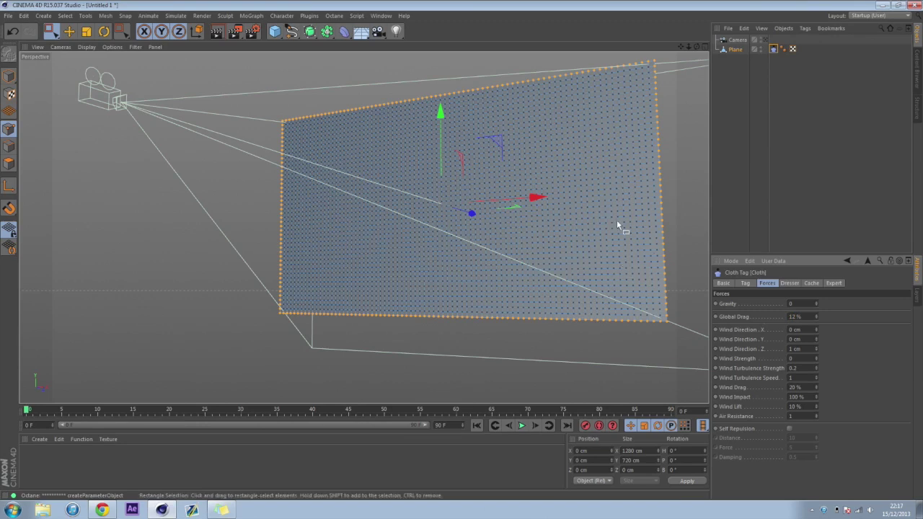
pyautogui.keyDown('alt'); pyautogui.moveTo(607, 134); pyautogui.dragTo(517, 208); pyautogui.keyUp('alt')
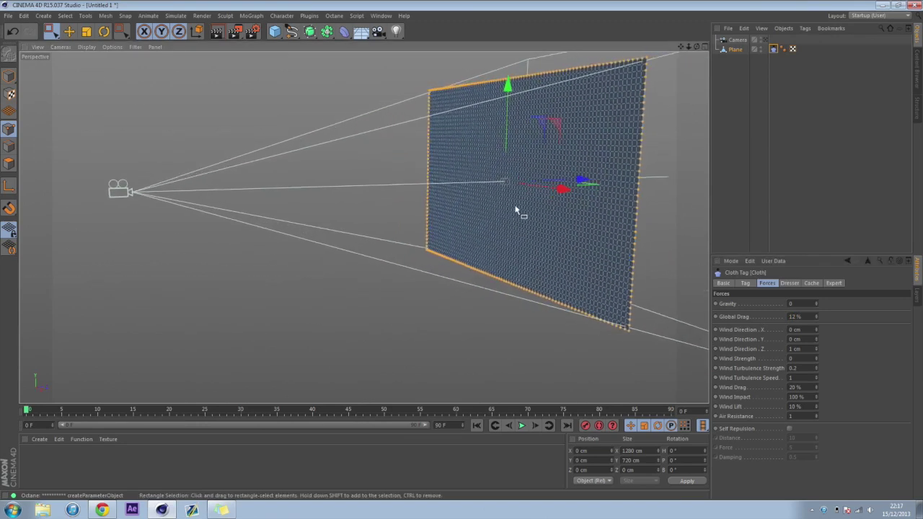
# Enable Use Tear in the cloth tag's properties, test the simulation and return to the first frame.
pyautogui.click(746, 283)
pyautogui.moveTo(642, 263)
pyautogui.keyDown('alt'); pyautogui.mouseDown()
pyautogui.moveTo(475, 249)
pyautogui.moveTo(643, 256)
pyautogui.mouseUp(); pyautogui.keyUp('alt')
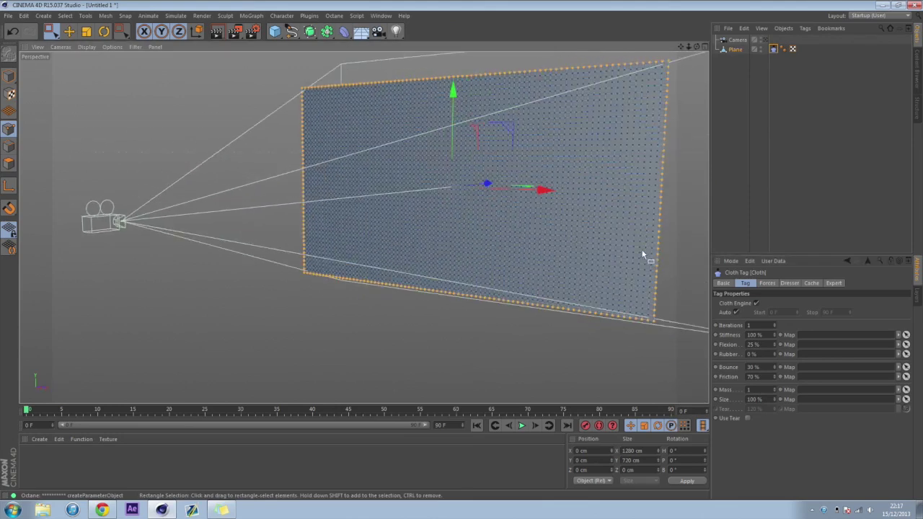
pyautogui.click(748, 418)
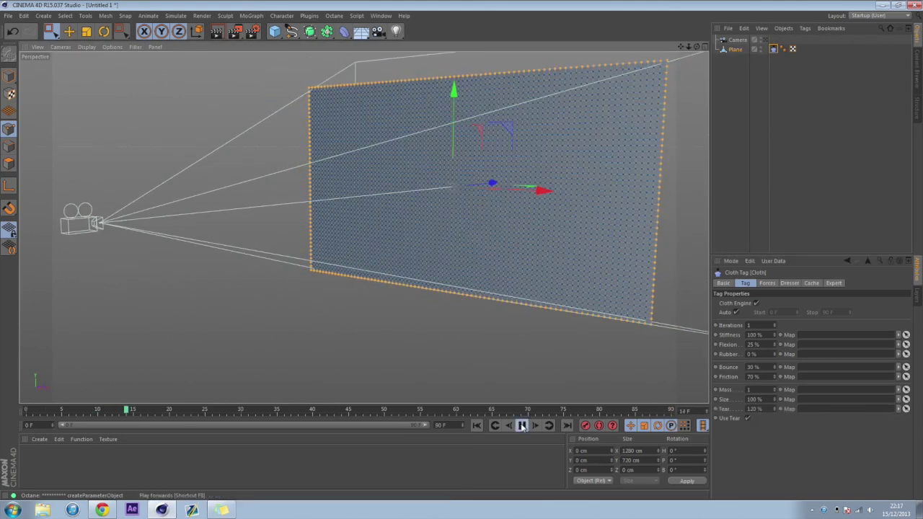
pyautogui.click(481, 426)
pyautogui.keyDown('alt'); pyautogui.moveTo(527, 346); pyautogui.dragTo(451, 180); pyautogui.keyUp('alt')
pyautogui.keyDown('alt'); pyautogui.moveTo(668, 57); pyautogui.dragTo(174, 46); pyautogui.keyUp('alt')
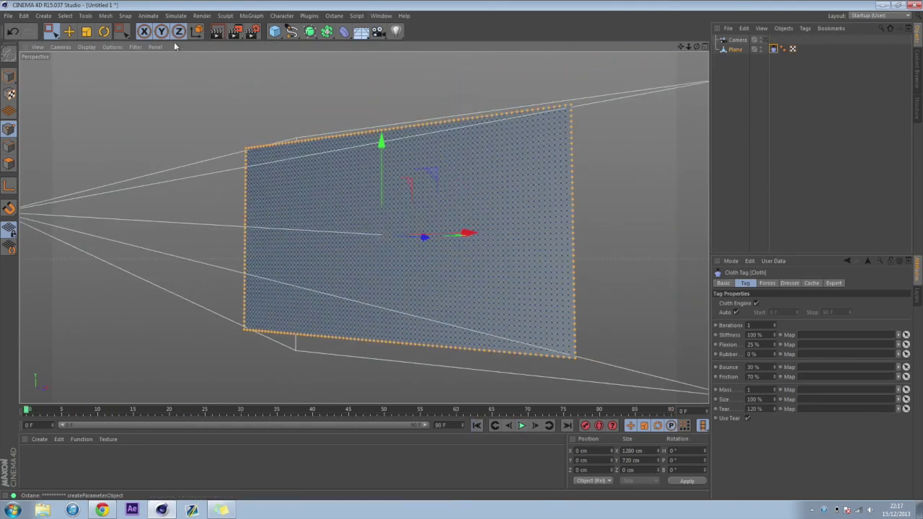
# Add a capsule with radius 22 cm, height 452 cm, 2 height segments and 1 cap segment.
pyautogui.keyDown('alt'); pyautogui.moveTo(412, 206); pyautogui.dragTo(340, 210); pyautogui.keyUp('alt')
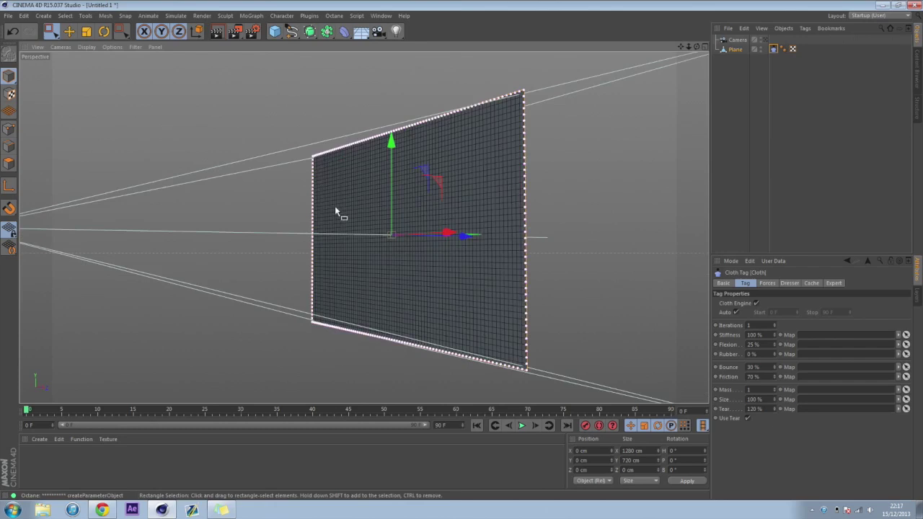
pyautogui.click(275, 31)
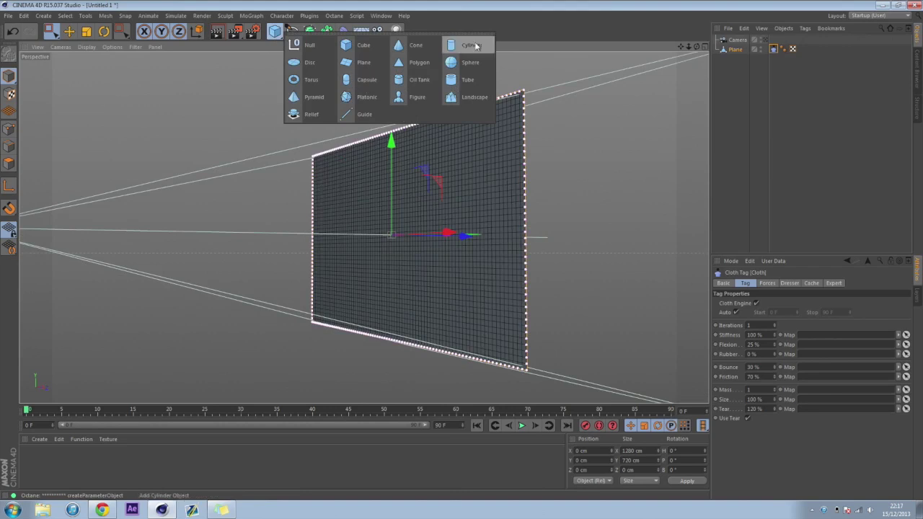
pyautogui.click(360, 80)
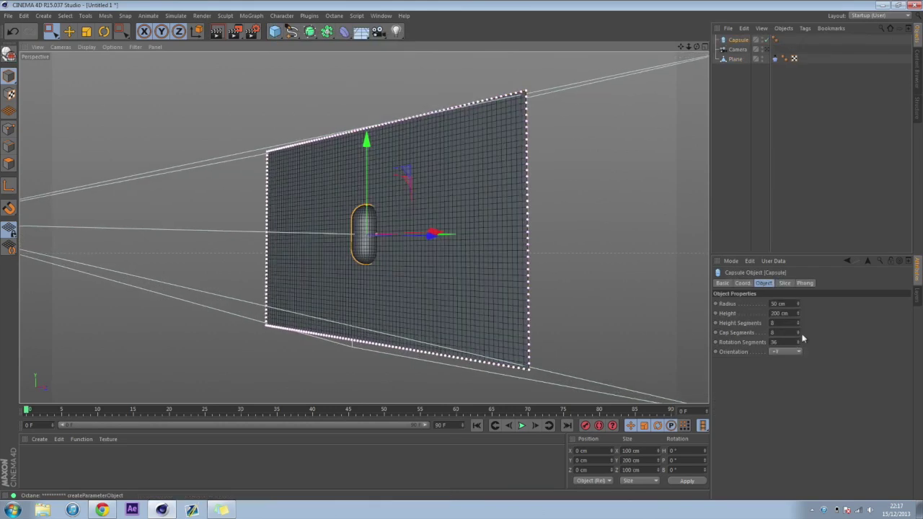
pyautogui.moveTo(798, 334); pyautogui.dragTo(798, 375)
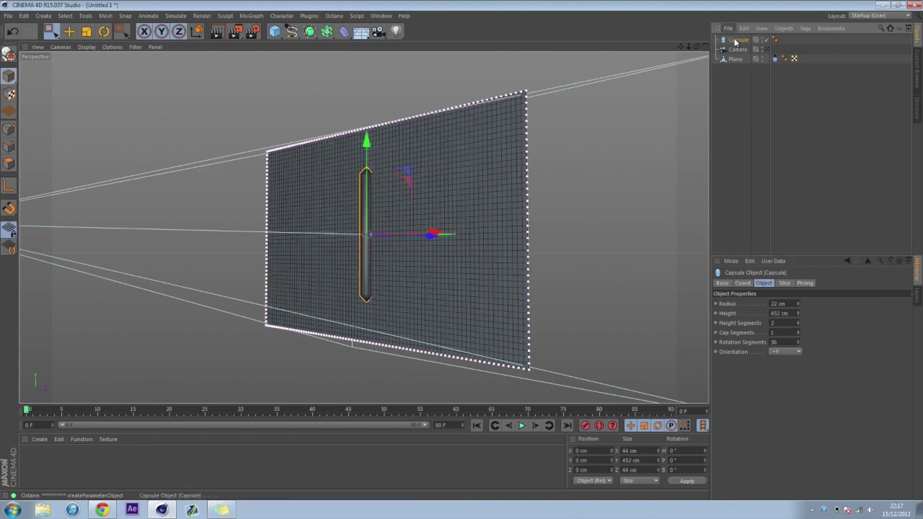
# Rotate the capsule to 90° pitch, move it behind the plane to Z about 492 cm and keyframe it at frame 0.
pyautogui.press('r')
pyautogui.moveTo(354, 202); pyautogui.dragTo(179, 346)
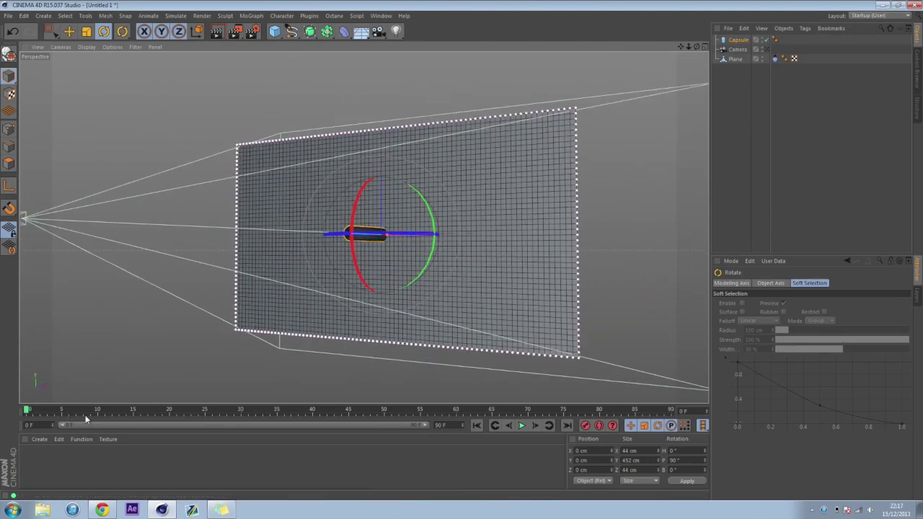
pyautogui.press('e')
pyautogui.keyDown('alt'); pyautogui.moveTo(389, 247); pyautogui.dragTo(453, 243); pyautogui.keyUp('alt')
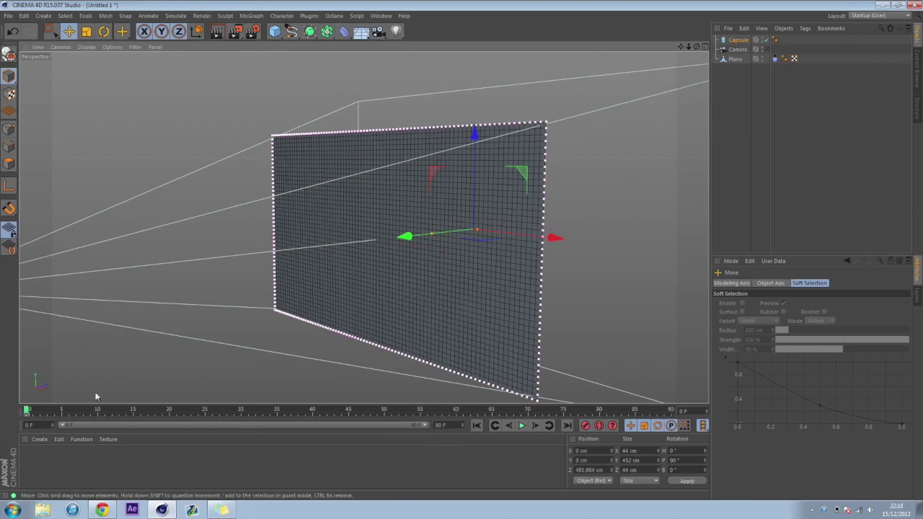
# Keyframe the capsule at frame 30 piercing the plane's upper part, at about X 141, Y 166, Z -50 cm, rotated about 40°, 70°, -13°.
pyautogui.click(177, 412)
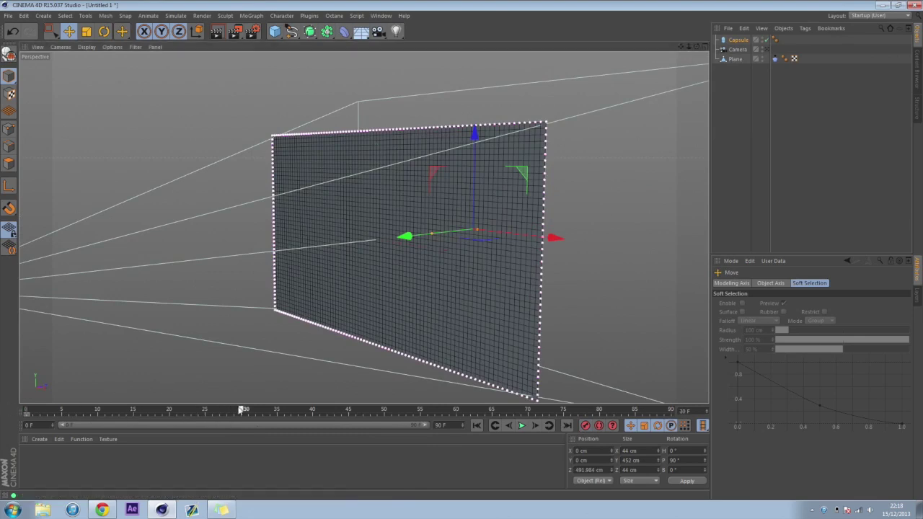
pyautogui.moveTo(251, 421); pyautogui.dragTo(244, 420)
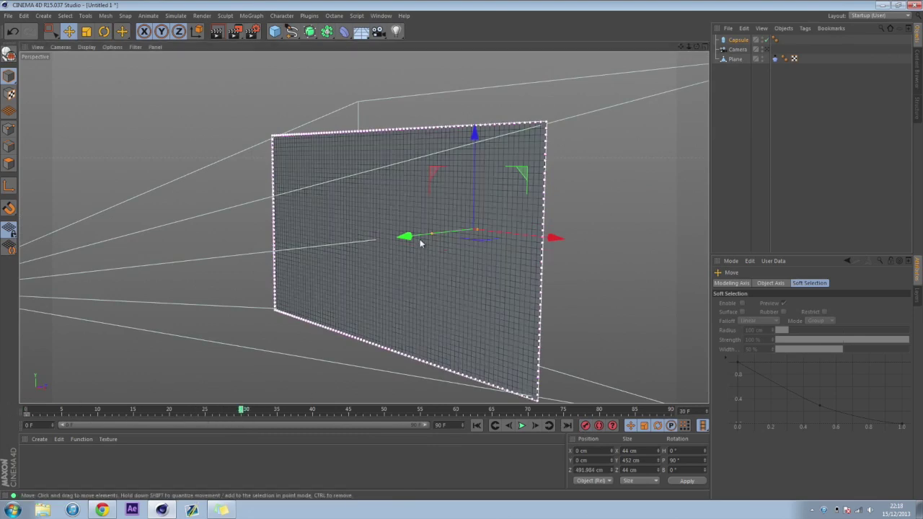
pyautogui.moveTo(420, 241); pyautogui.dragTo(421, 206)
pyautogui.press('r')
pyautogui.press('e')
pyautogui.moveTo(390, 254); pyautogui.dragTo(379, 180)
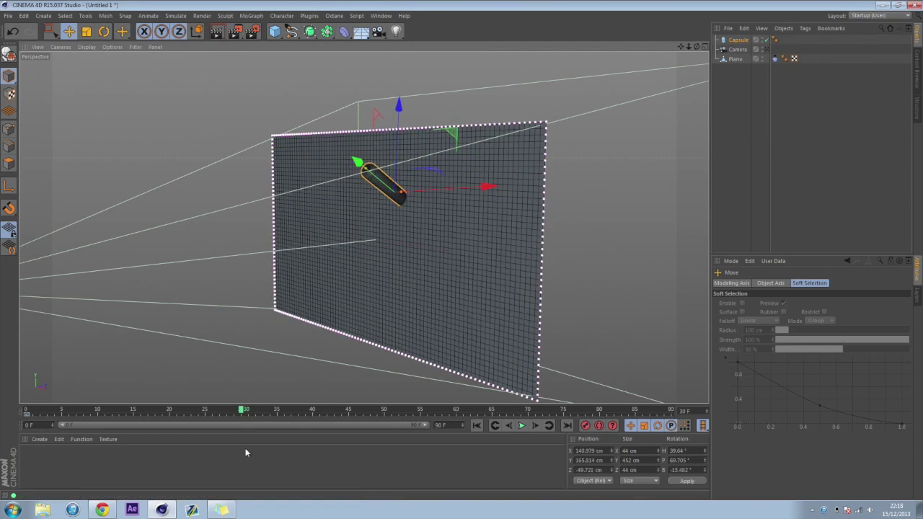
# Keyframe the capsule at frame 60 piercing the plane's lower part, at Y about -91 cm and rotated about 199°, 70°, -200°.
pyautogui.moveTo(329, 415); pyautogui.dragTo(453, 416)
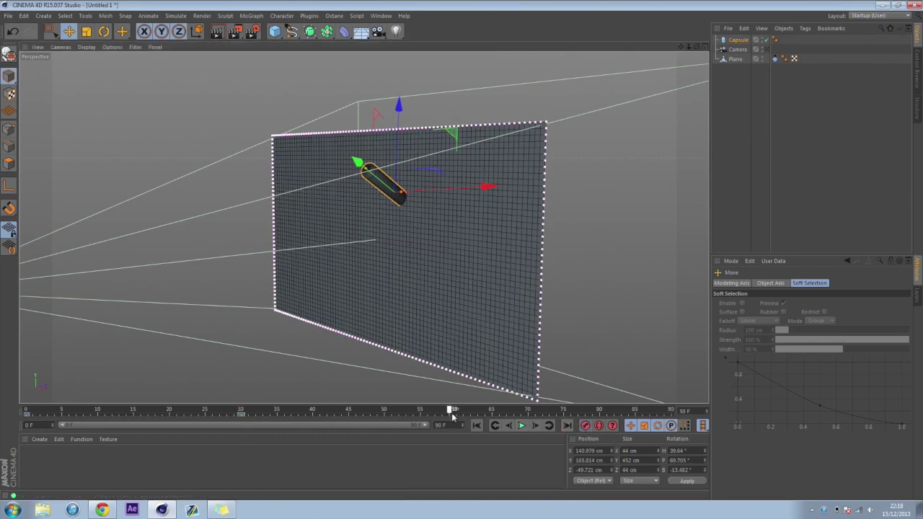
pyautogui.press('r')
pyautogui.moveTo(375, 173); pyautogui.dragTo(379, 252)
pyautogui.press('e')
pyautogui.keyDown('alt'); pyautogui.moveTo(378, 252); pyautogui.dragTo(391, 304); pyautogui.keyUp('alt')
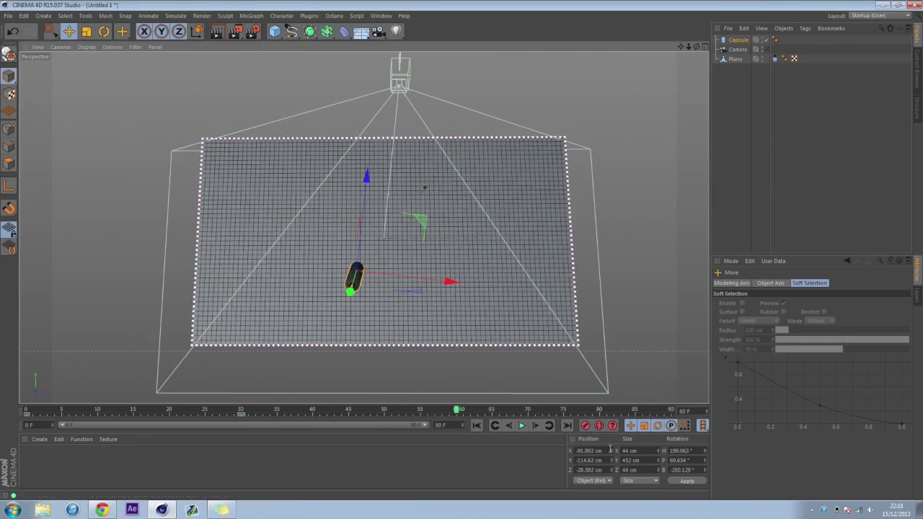
pyautogui.keyDown('alt'); pyautogui.moveTo(535, 259); pyautogui.dragTo(238, 329); pyautogui.keyUp('alt')
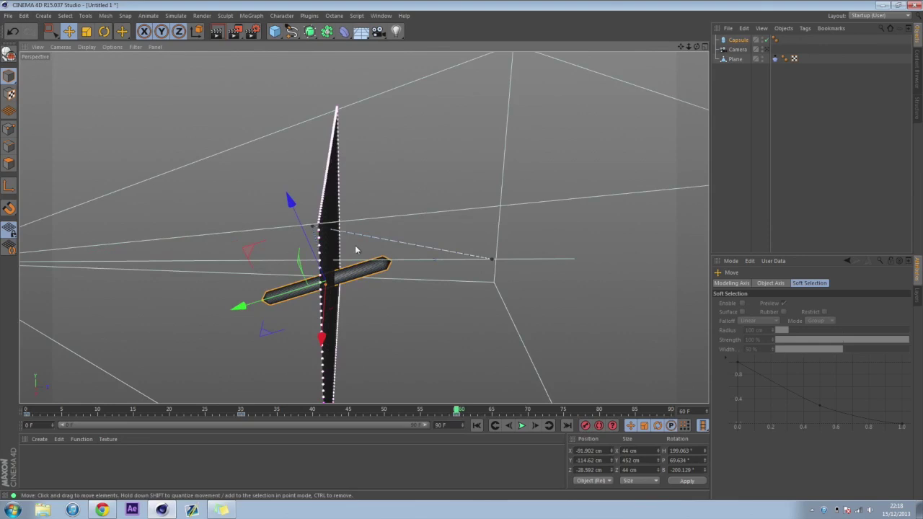
pyautogui.moveTo(285, 284); pyautogui.dragTo(306, 296)
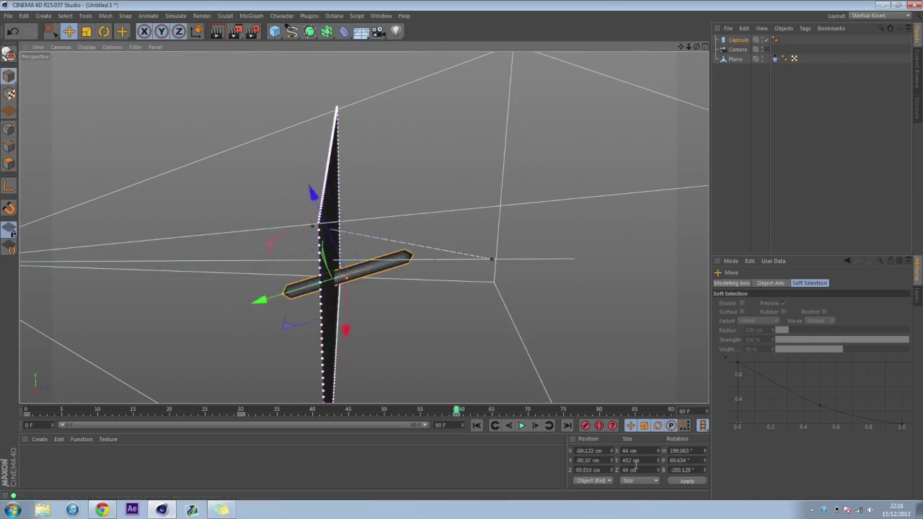
# Keyframe the capsule at frame 90 pulled back behind the plane, at about X -98, Y -119, Z 265 cm.
pyautogui.moveTo(593, 407); pyautogui.dragTo(671, 410)
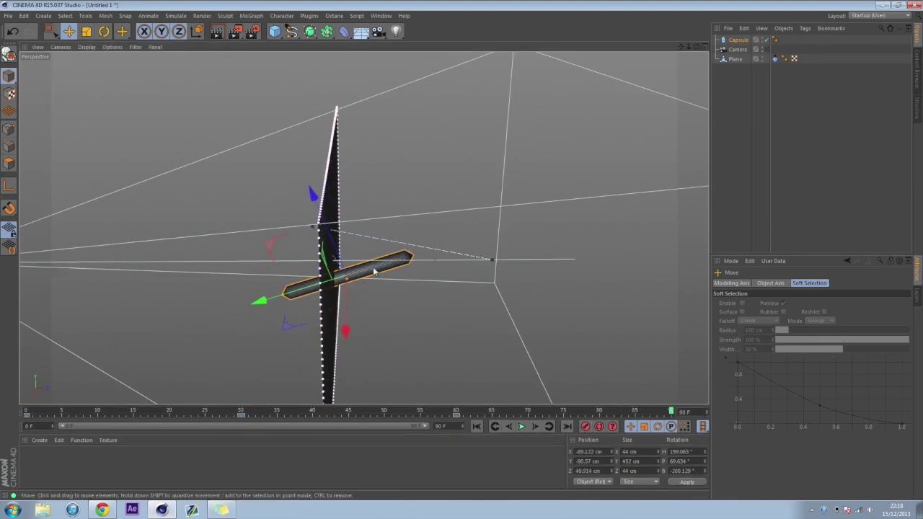
pyautogui.moveTo(411, 301)
pyautogui.mouseDown()
pyautogui.moveTo(489, 312)
pyautogui.moveTo(513, 329)
pyautogui.moveTo(480, 311)
pyautogui.moveTo(457, 233)
pyautogui.moveTo(325, 272)
pyautogui.mouseUp()
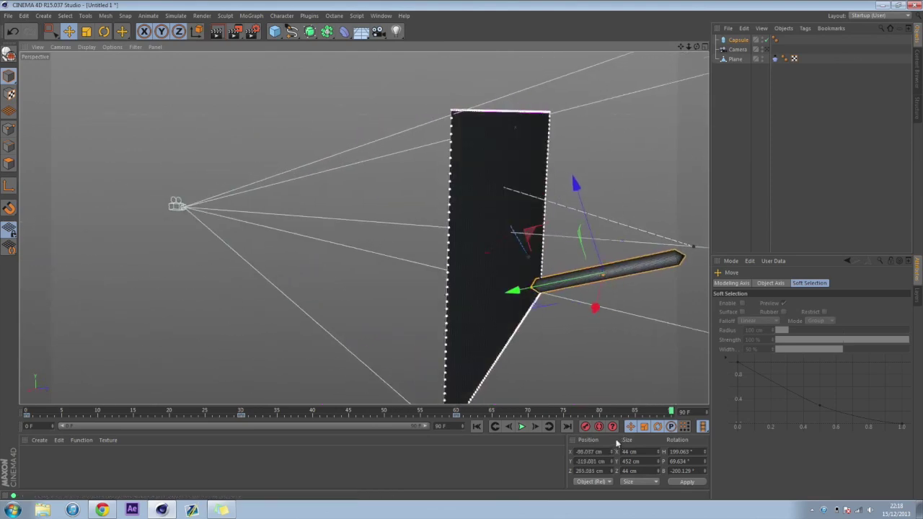
pyautogui.keyDown('alt'); pyautogui.moveTo(588, 393); pyautogui.dragTo(299, 429); pyautogui.keyUp('alt')
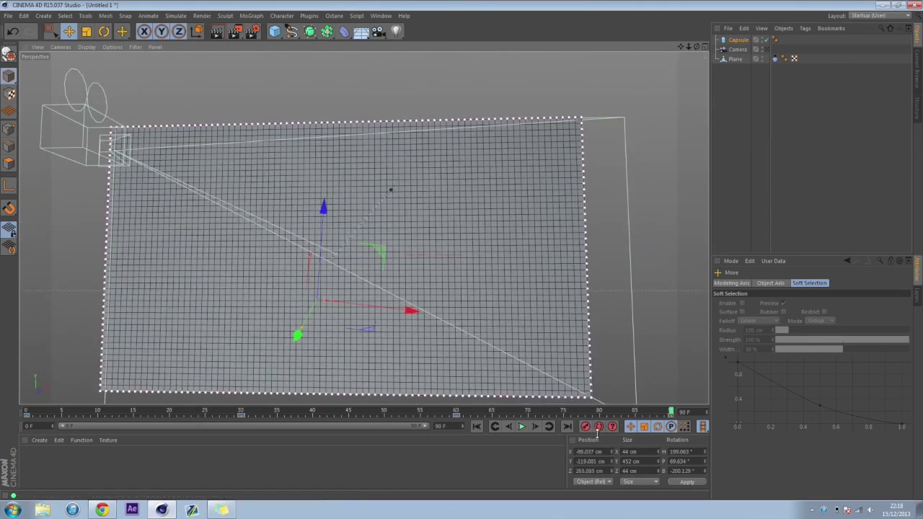
# Play the capsule's animation against the plane and return to the first frame.
pyautogui.click(523, 427)
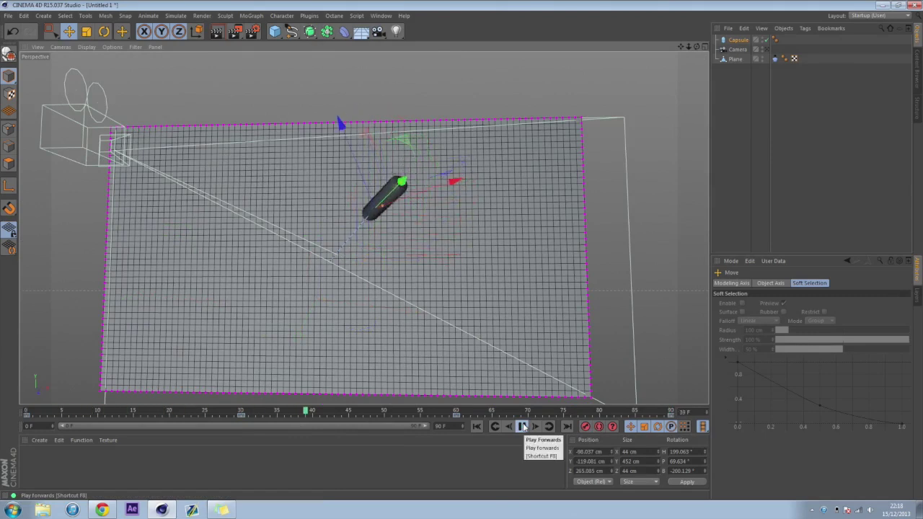
pyautogui.click(523, 427)
pyautogui.moveTo(426, 412); pyautogui.dragTo(27, 418)
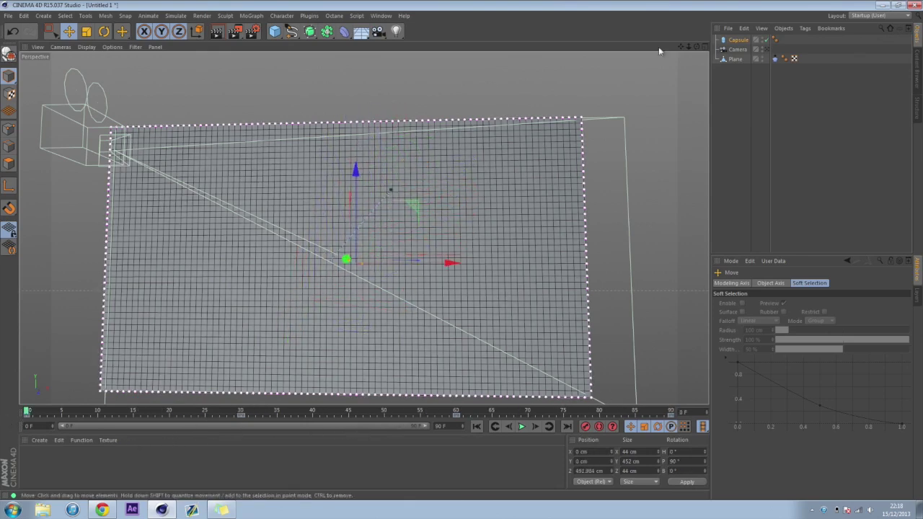
# Add a Cloth Collider simulation tag to the capsule, play the tearing simulation and return to the first frame.
pyautogui.rightClick(743, 40)
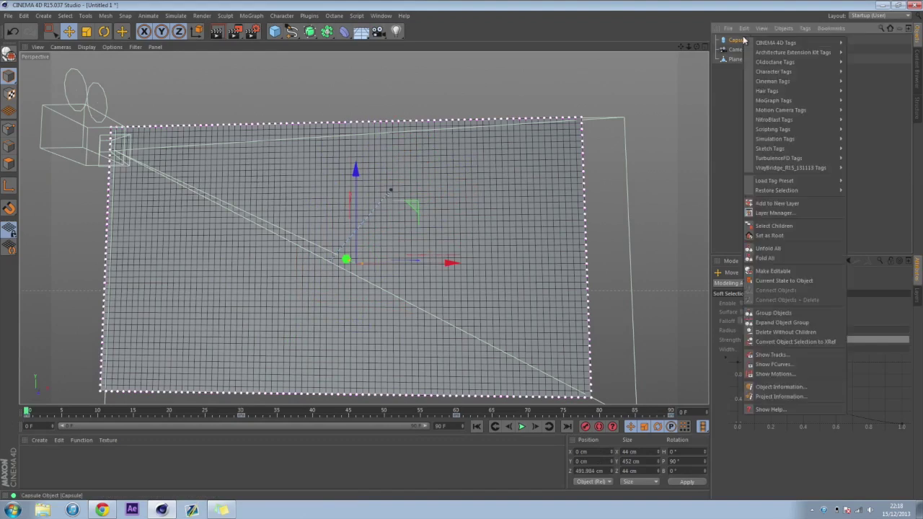
pyautogui.moveTo(780, 142)
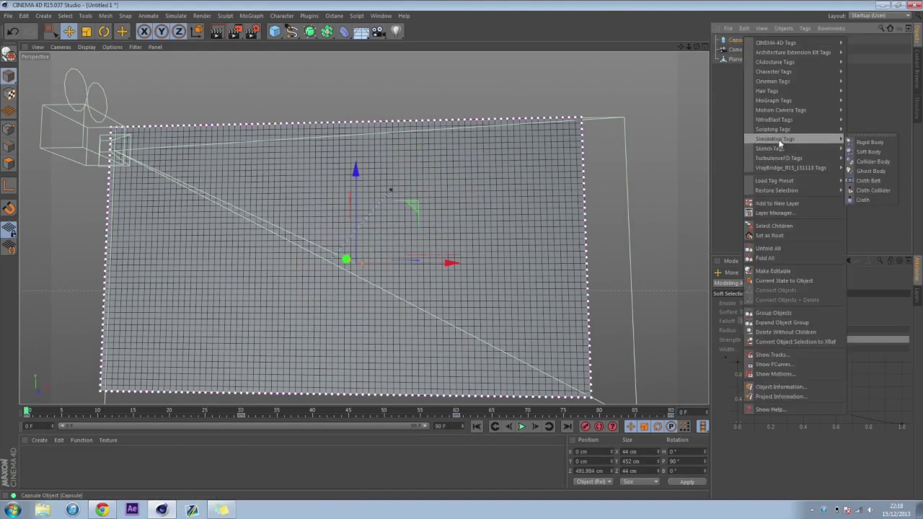
pyautogui.click(873, 190)
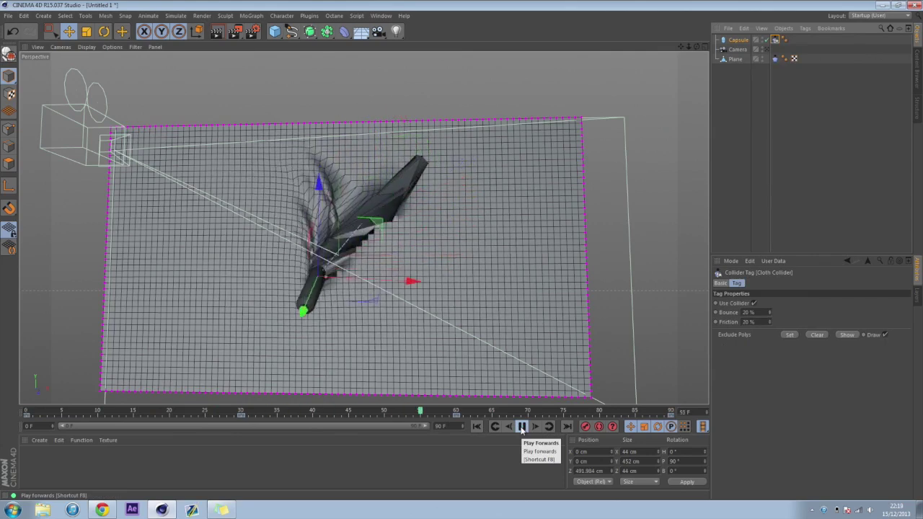
pyautogui.click(522, 426)
pyautogui.keyDown('alt'); pyautogui.moveTo(303, 274); pyautogui.dragTo(563, 426); pyautogui.keyUp('alt')
pyautogui.click(477, 427)
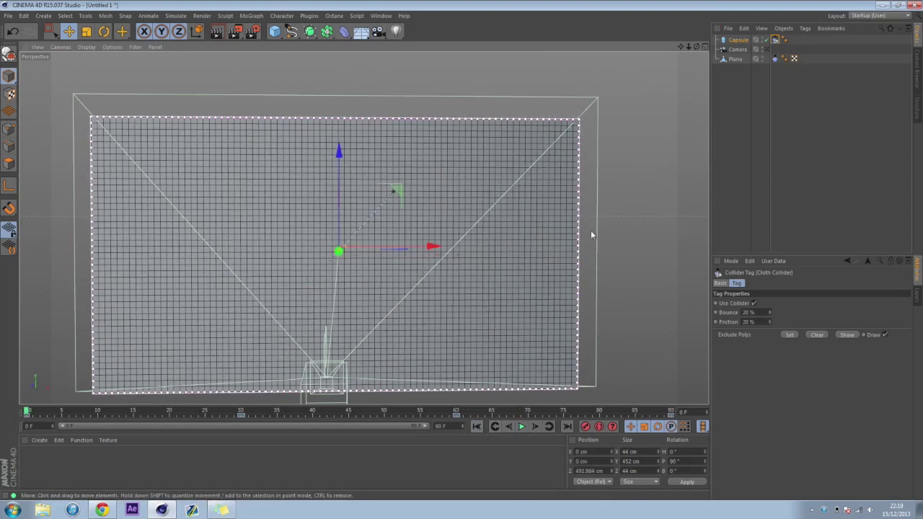
# Add a Cloth Surface object as the parent of the plane and select it.
pyautogui.click(769, 135)
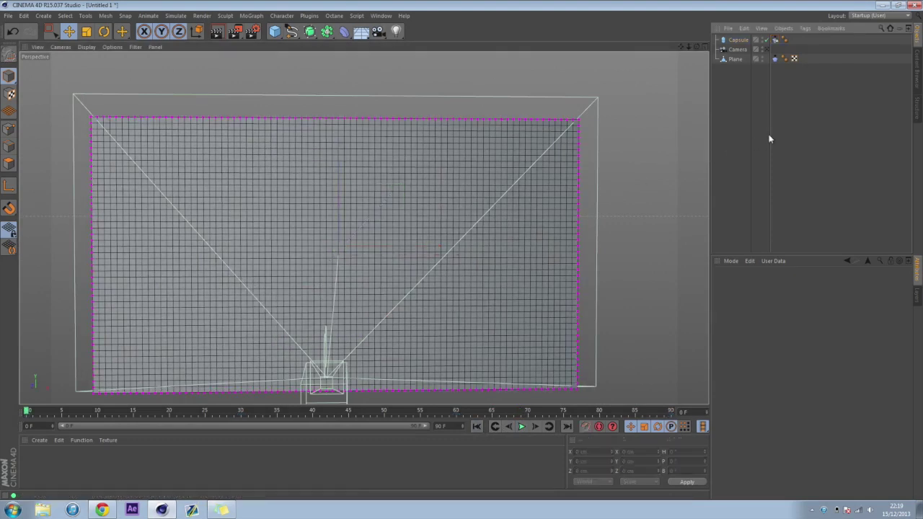
pyautogui.click(731, 61)
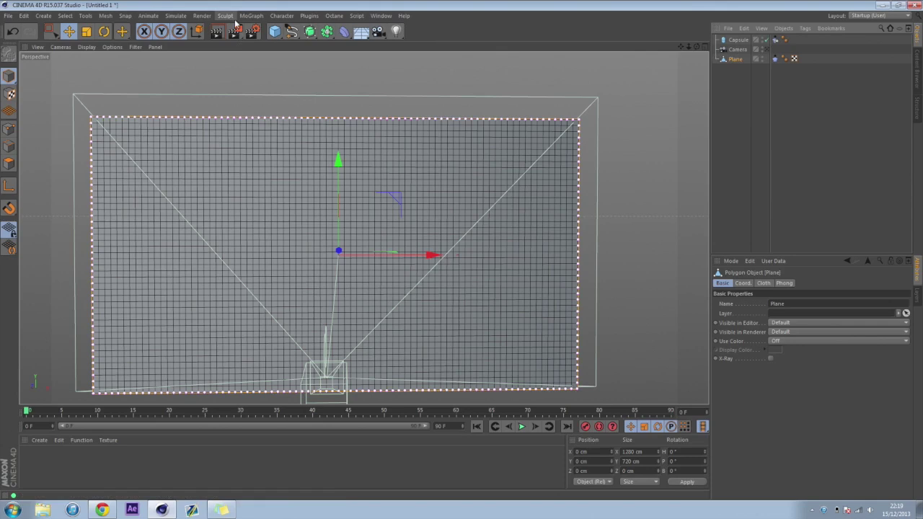
pyautogui.click(176, 15)
pyautogui.moveTo(184, 27)
pyautogui.keyDown('alt'); pyautogui.click(238, 27); pyautogui.keyUp('alt')
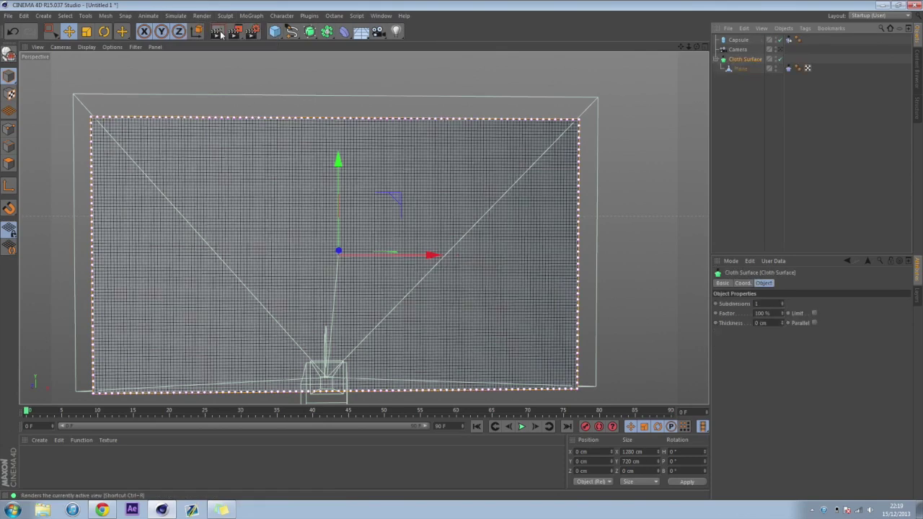
pyautogui.click(728, 106)
pyautogui.click(743, 63)
pyautogui.keyDown('alt'); pyautogui.moveTo(346, 210); pyautogui.dragTo(490, 250); pyautogui.keyUp('alt')
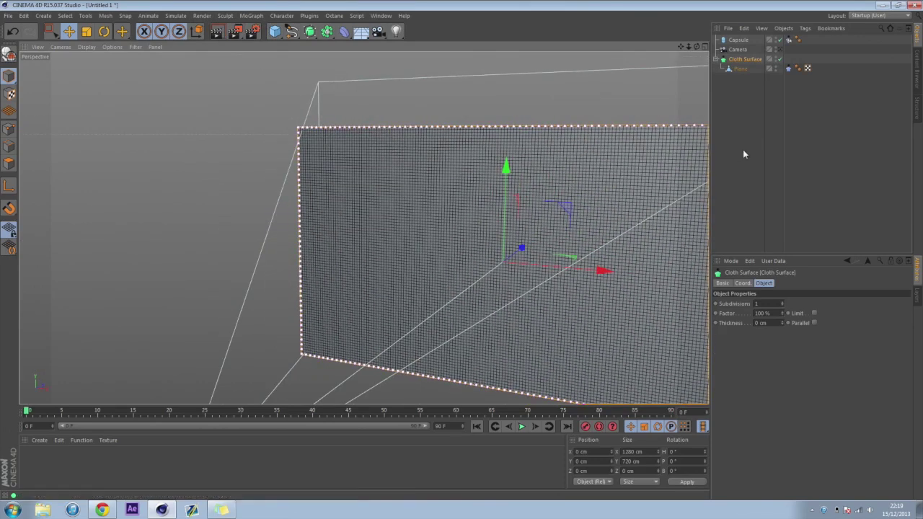
pyautogui.keyDown('alt'); pyautogui.moveTo(631, 209); pyautogui.dragTo(649, 220); pyautogui.keyUp('alt')
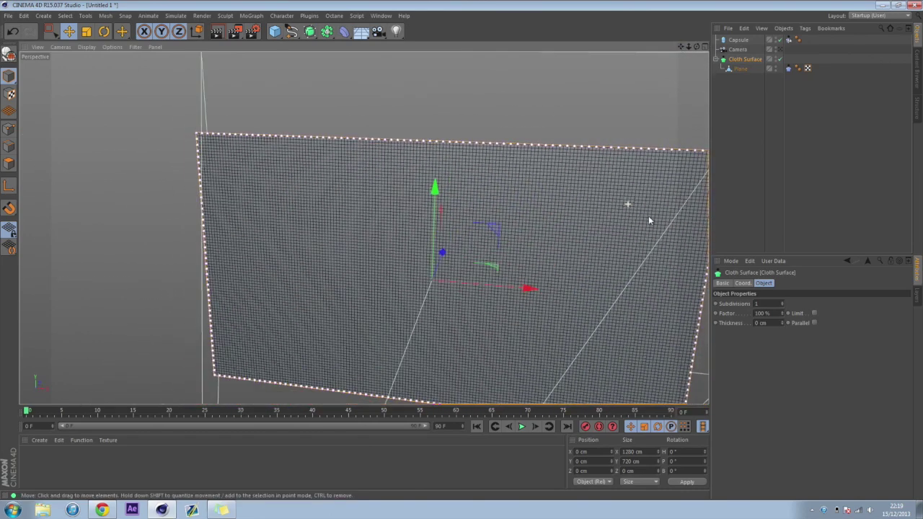
# Play the tearing simulation with the Cloth Surface applied and return to the first frame.
pyautogui.click(522, 426)
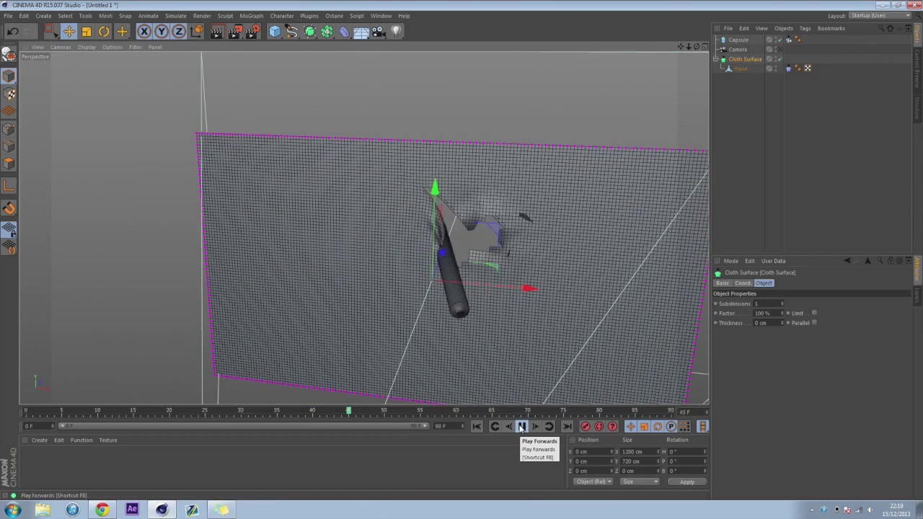
pyautogui.click(522, 426)
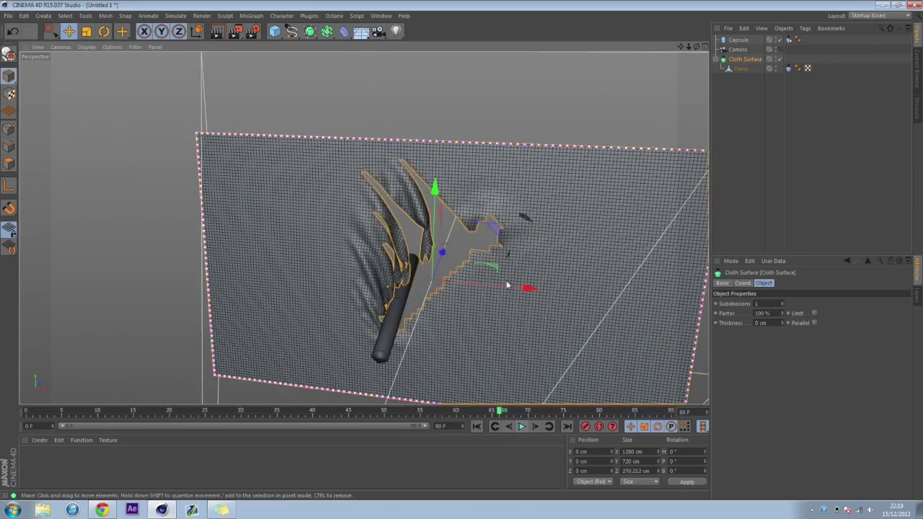
pyautogui.keyDown('alt'); pyautogui.moveTo(519, 288); pyautogui.dragTo(333, 250); pyautogui.keyUp('alt')
pyautogui.click(476, 426)
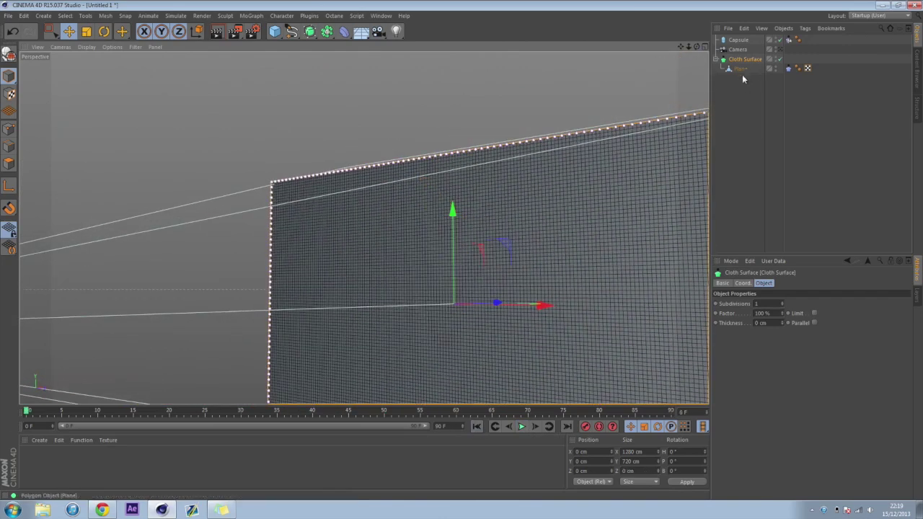
# Replay the capsule's tear through the plane from the side and from above, pausing partway to inspect the hole.
pyautogui.keyDown('alt'); pyautogui.moveTo(494, 303); pyautogui.dragTo(489, 449); pyautogui.keyUp('alt')
pyautogui.click(520, 426)
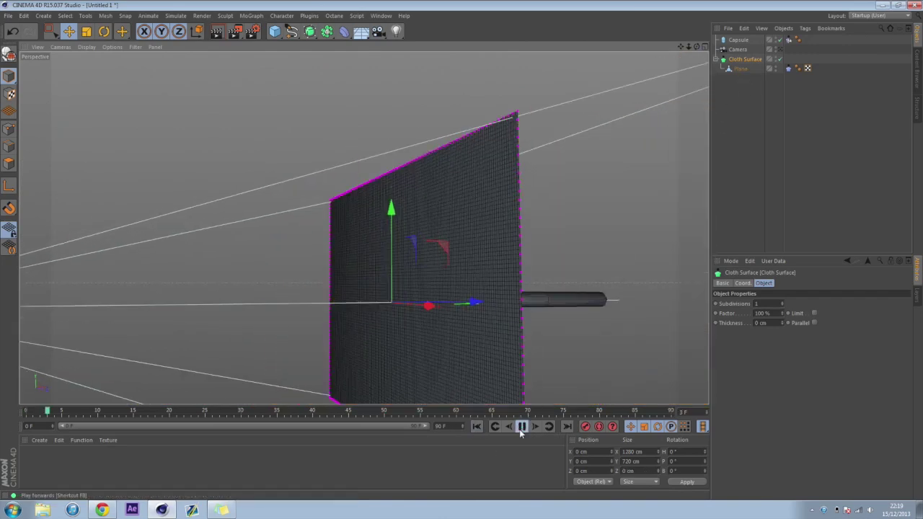
pyautogui.click(521, 427)
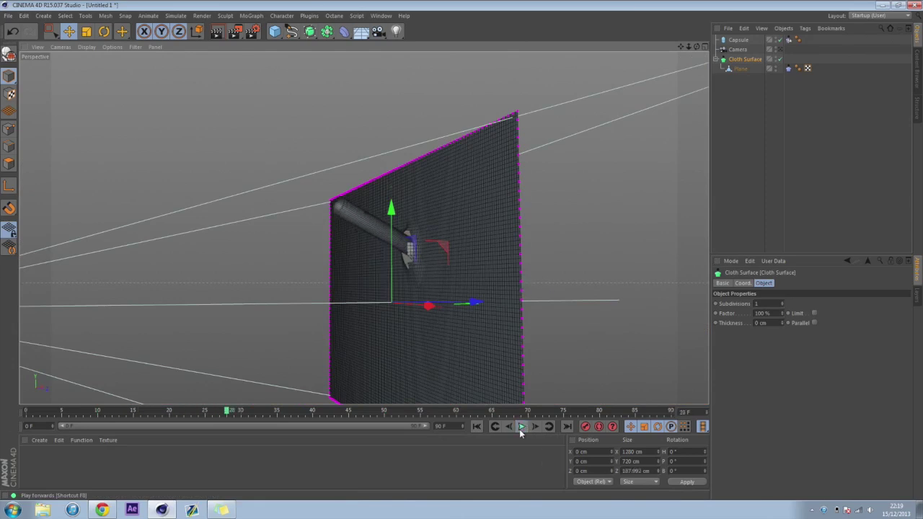
pyautogui.keyDown('alt'); pyautogui.moveTo(497, 346); pyautogui.dragTo(548, 218); pyautogui.keyUp('alt')
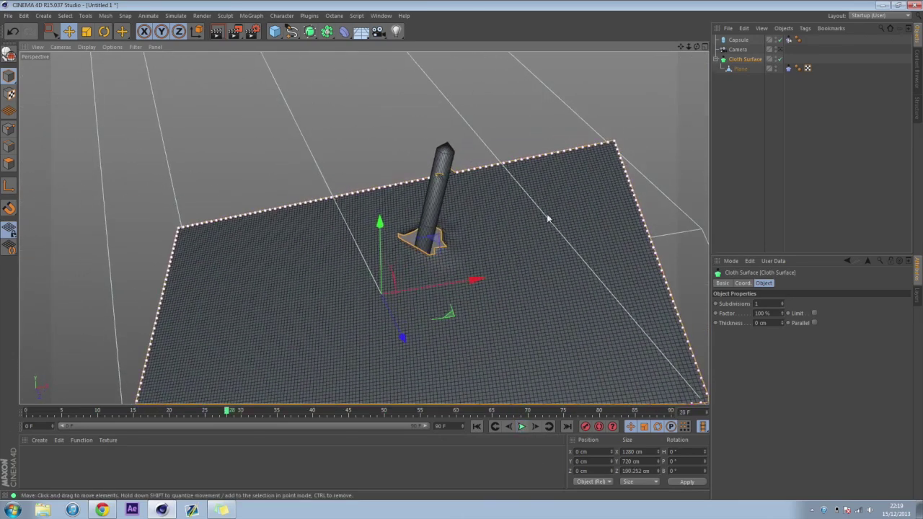
pyautogui.click(521, 426)
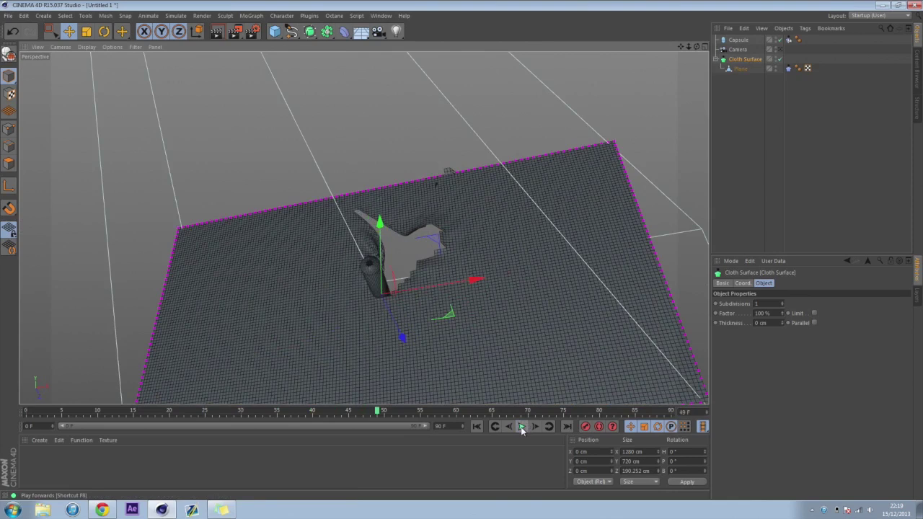
pyautogui.click(521, 427)
pyautogui.keyDown('alt'); pyautogui.moveTo(414, 268); pyautogui.dragTo(394, 248); pyautogui.keyUp('alt')
# Set the tear value in the plane's Cloth tag to 200% and play the simulation from the first frame.
pyautogui.click(789, 68)
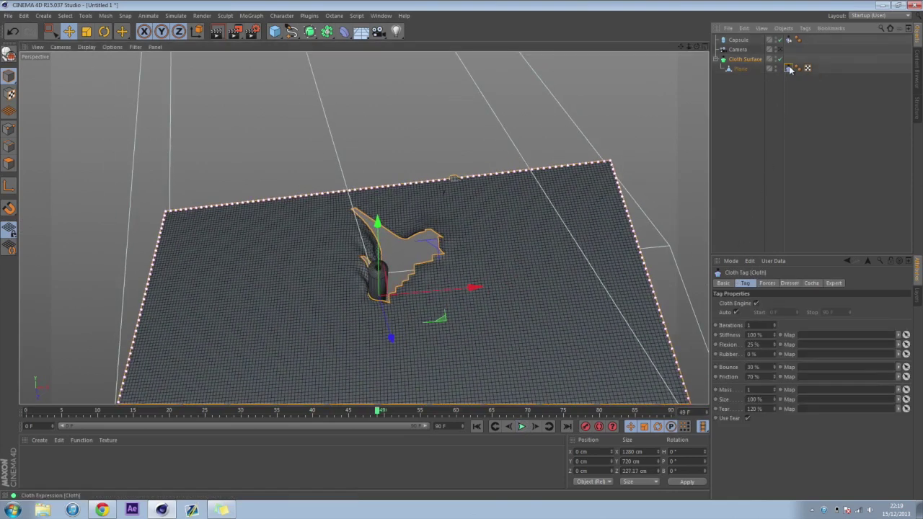
pyautogui.doubleClick(754, 409)
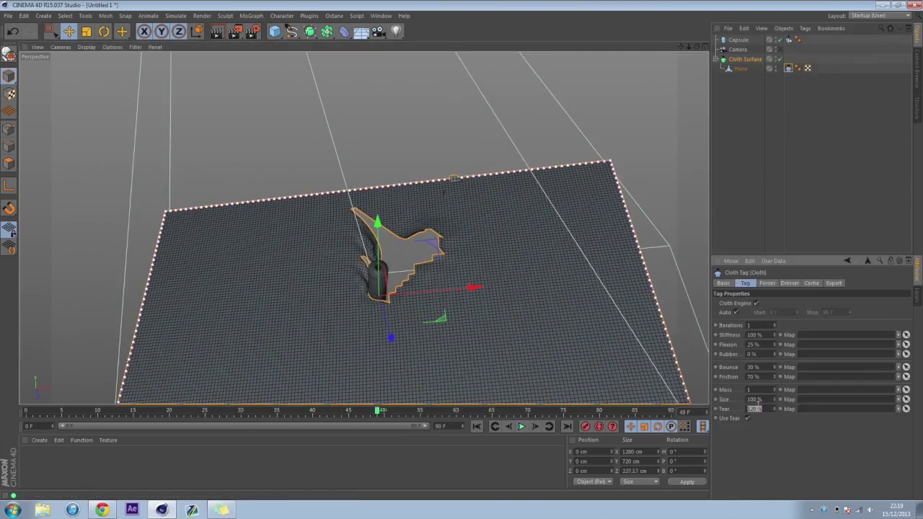
pyautogui.click(476, 426)
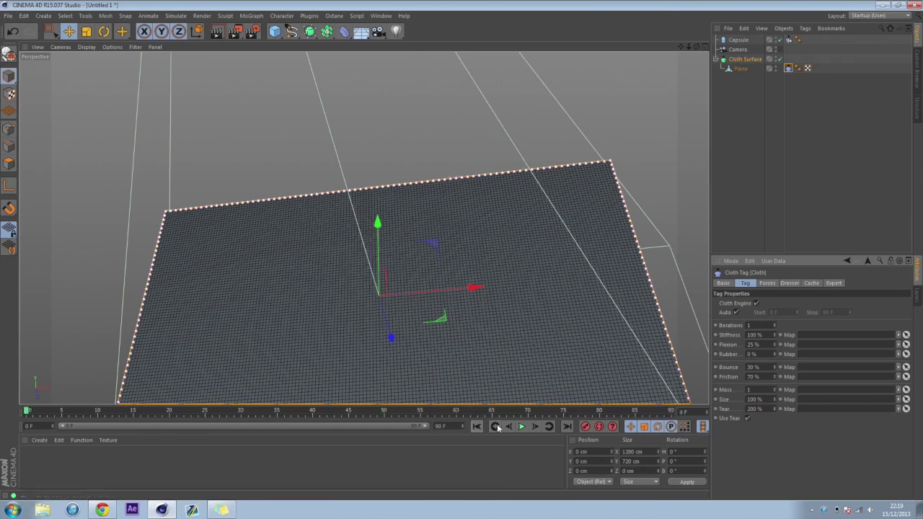
pyautogui.click(521, 427)
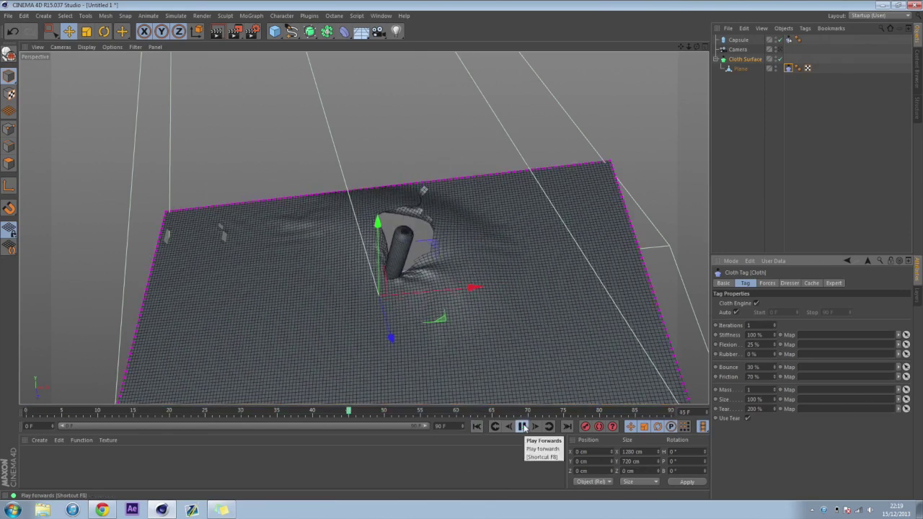
pyautogui.click(522, 426)
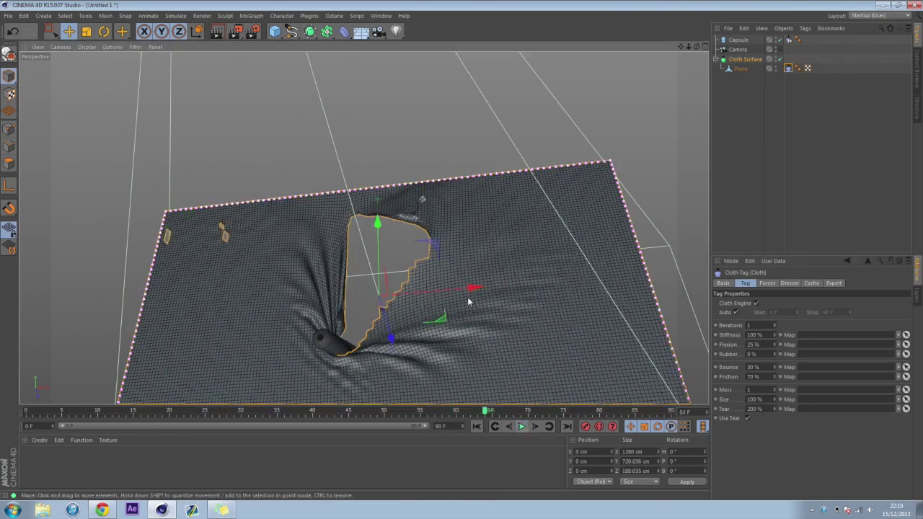
pyautogui.keyDown('alt'); pyautogui.moveTo(470, 299); pyautogui.dragTo(503, 327); pyautogui.keyUp('alt')
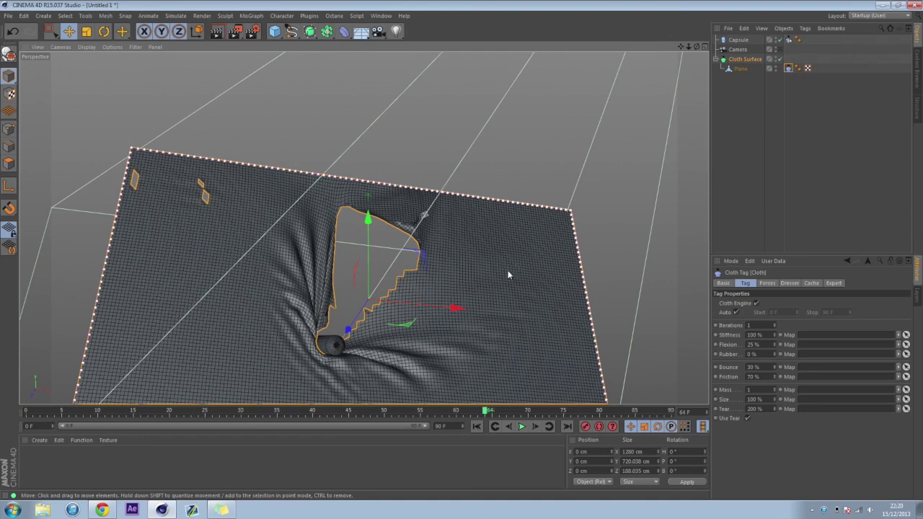
# Set the Cloth Surface object's subdivisions to 0.
pyautogui.click(743, 59)
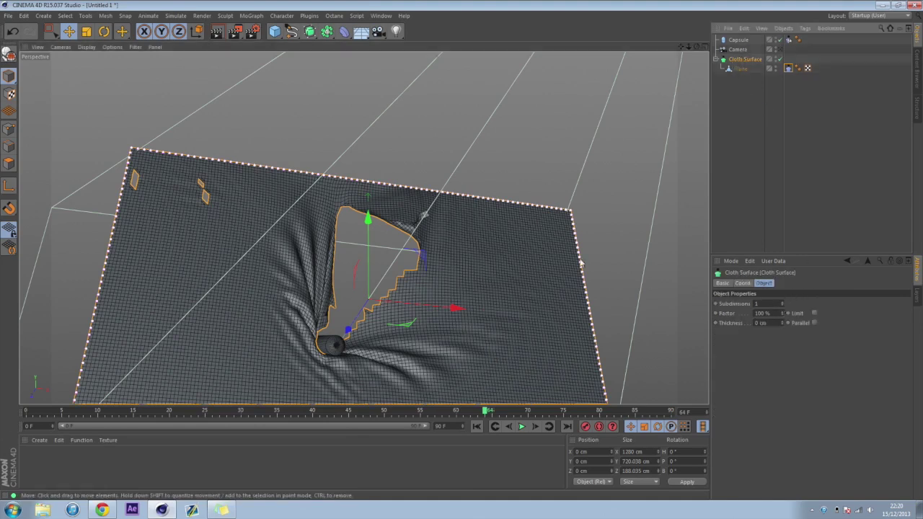
pyautogui.keyDown('alt'); pyautogui.moveTo(339, 288); pyautogui.dragTo(363, 294); pyautogui.keyUp('alt')
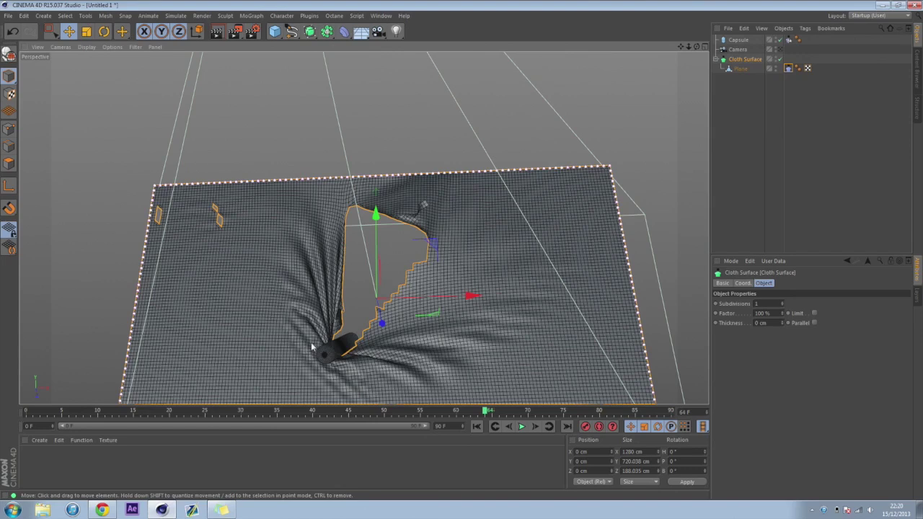
pyautogui.click(782, 306)
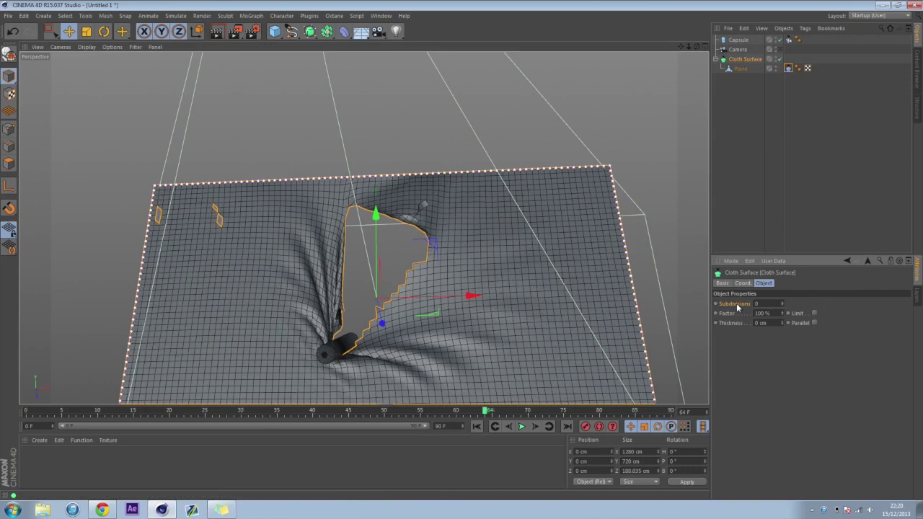
# Add a Subdivision Surface as the parent of the Cloth Surface, with editor and renderer subdivisions both set to 1.
pyautogui.click(750, 88)
pyautogui.click(745, 59)
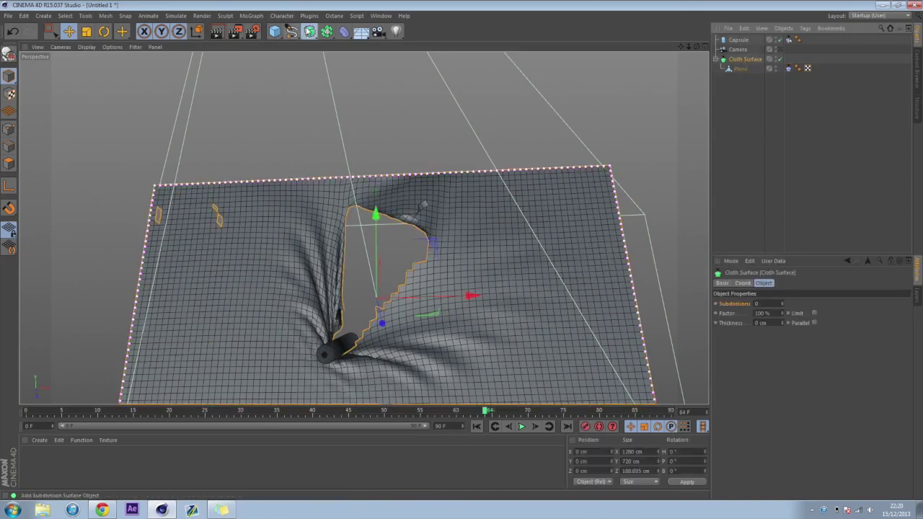
pyautogui.keyDown('alt'); pyautogui.click(309, 31); pyautogui.keyUp('alt')
pyautogui.keyDown('alt'); pyautogui.moveTo(342, 79); pyautogui.dragTo(470, 217); pyautogui.keyUp('alt')
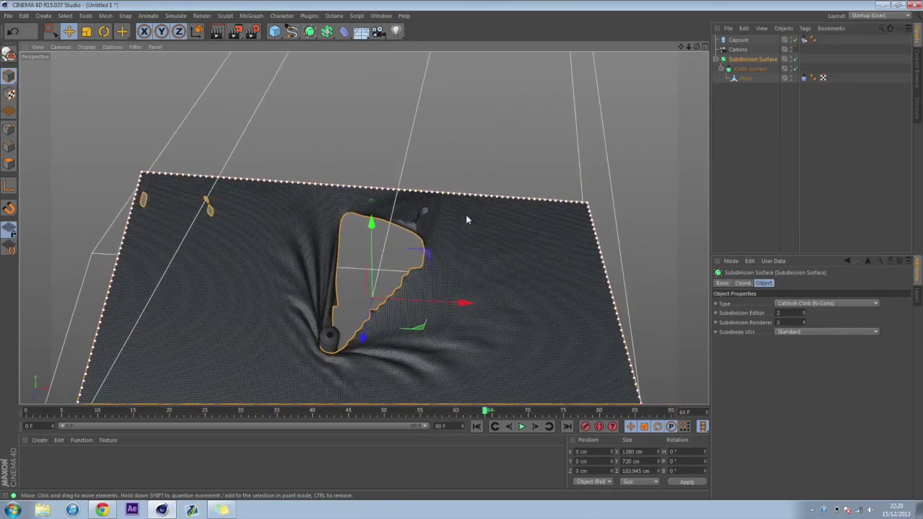
pyautogui.click(804, 315)
pyautogui.click(804, 316)
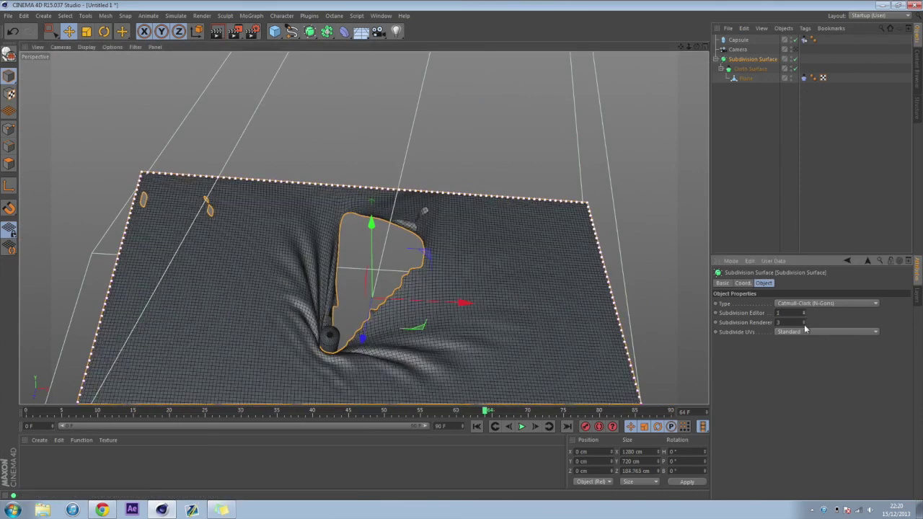
pyautogui.keyDown('alt'); pyautogui.moveTo(575, 317); pyautogui.dragTo(505, 361); pyautogui.keyUp('alt')
# Play the simulation with the Subdivision Surface from the start and return to the first frame.
pyautogui.click(476, 427)
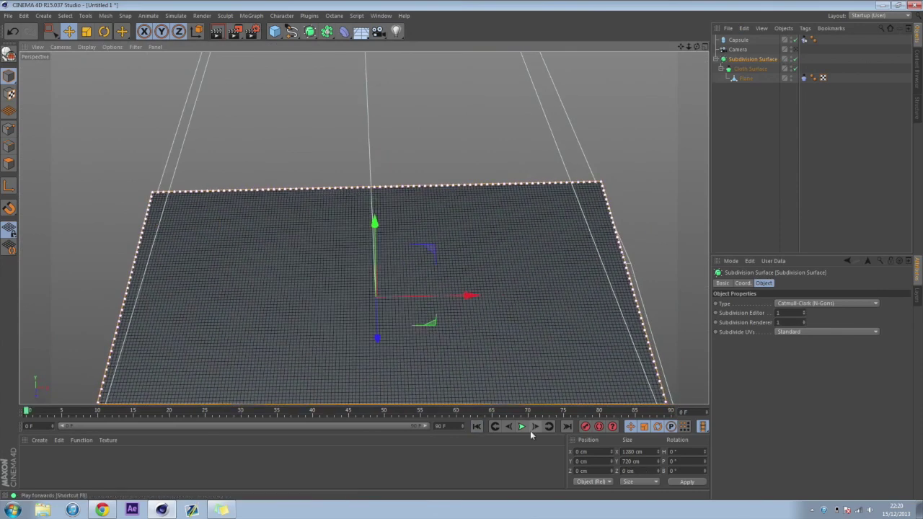
pyautogui.click(522, 426)
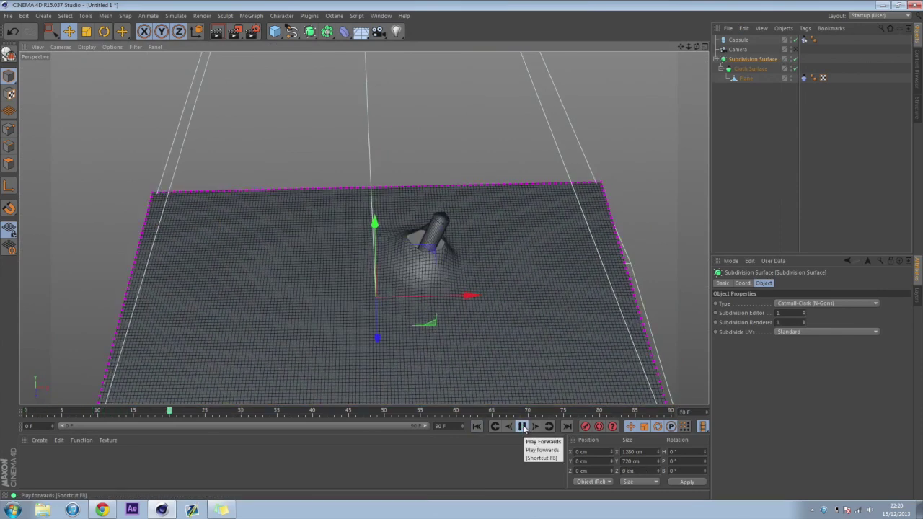
pyautogui.click(522, 426)
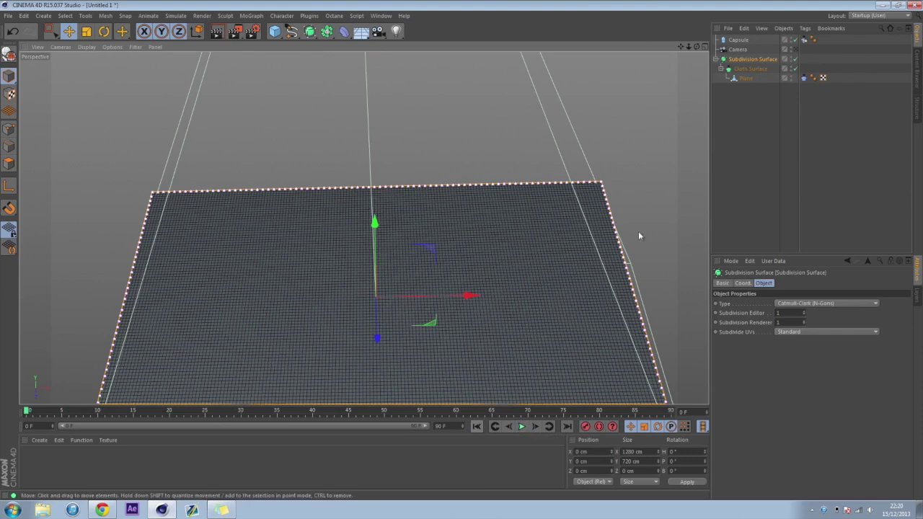
# Set the Cloth tag's tear value to 80%, start the simulation and return to the first frame.
pyautogui.click(804, 77)
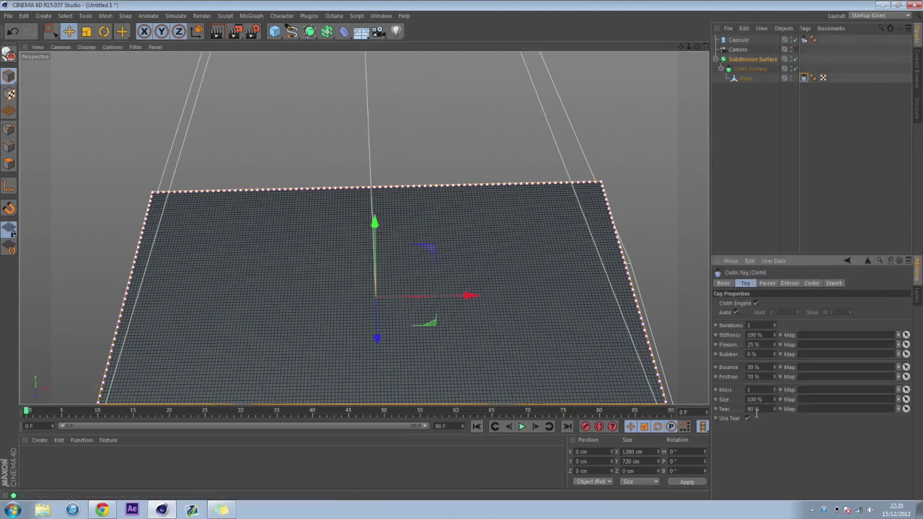
pyautogui.click(520, 427)
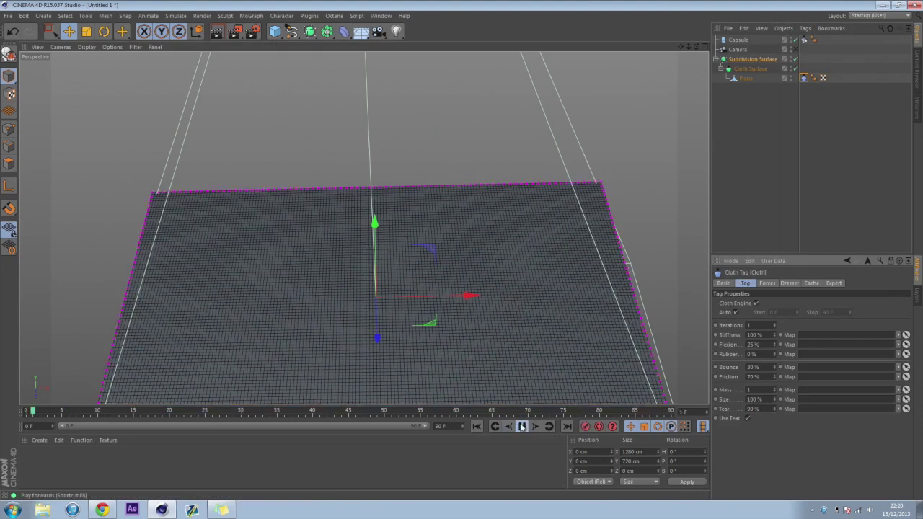
pyautogui.click(477, 426)
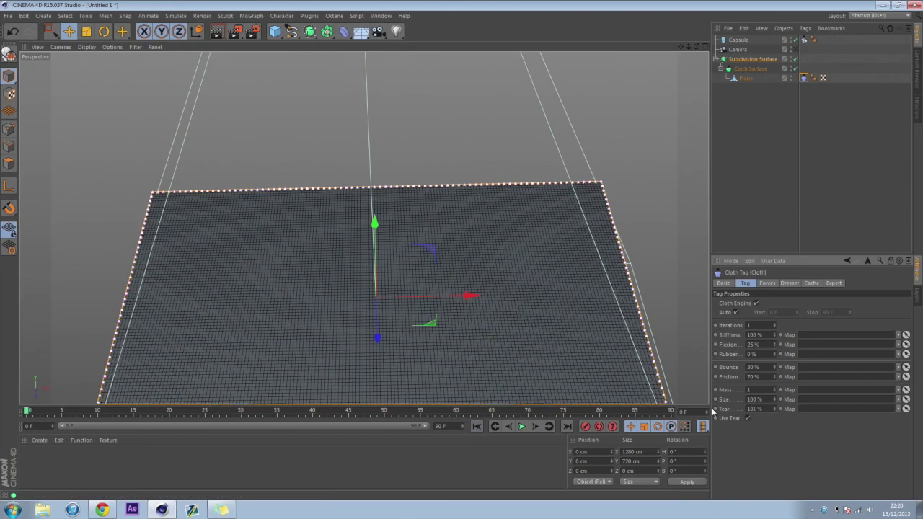
# Test the simulation with the Cloth tag's tear value at 101%, inspect the hole and return to the first frame.
pyautogui.click(521, 426)
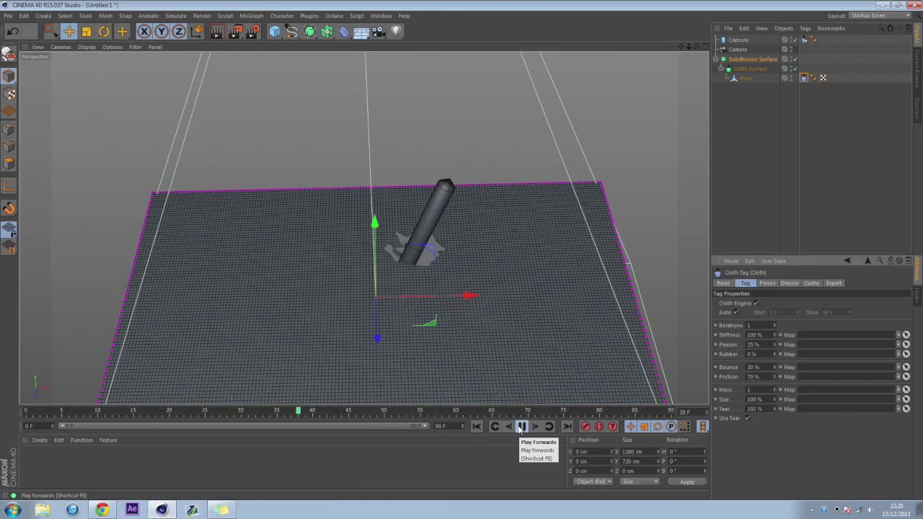
pyautogui.click(521, 426)
pyautogui.keyDown('alt'); pyautogui.moveTo(404, 303); pyautogui.dragTo(288, 274); pyautogui.keyUp('alt')
pyautogui.click(476, 427)
# Set the Cloth tag's tear value to 110%, play the simulation, inspect the tear and return to the first frame.
pyautogui.click(754, 409)
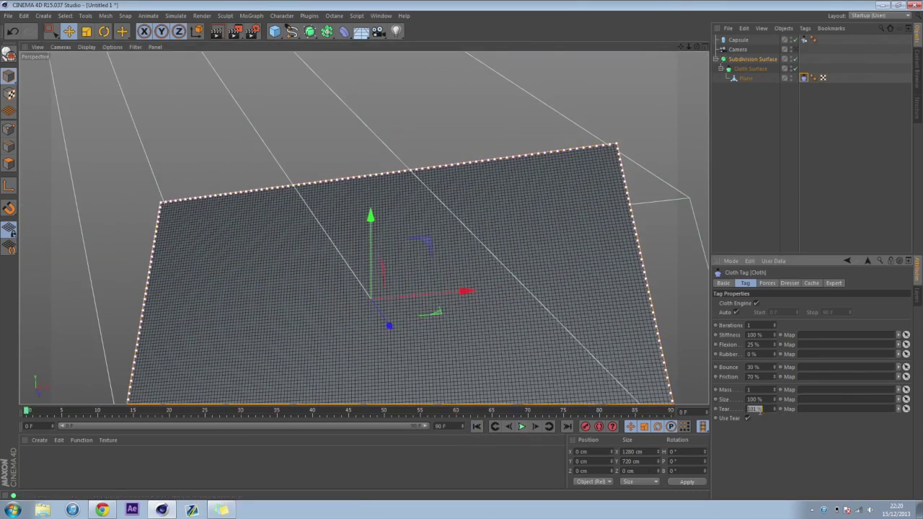
pyautogui.click(522, 426)
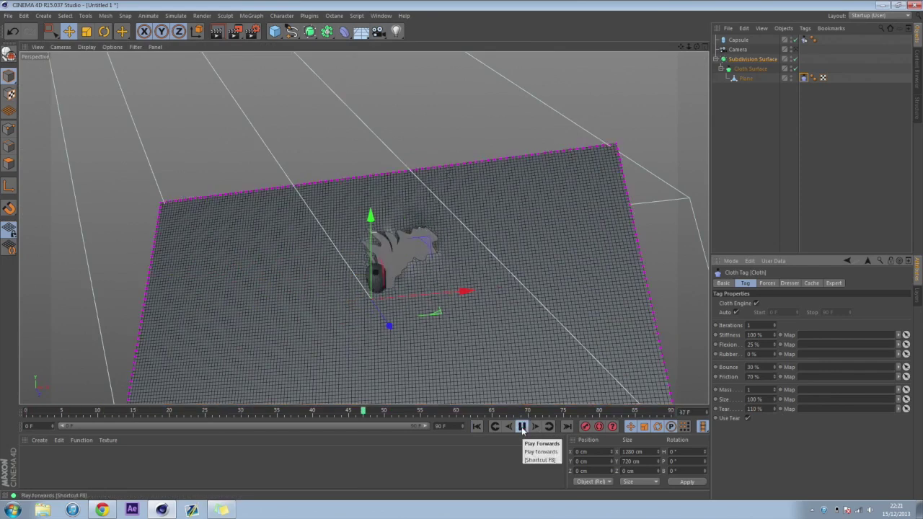
pyautogui.click(522, 427)
pyautogui.moveTo(404, 382)
pyautogui.keyDown('alt'); pyautogui.mouseDown()
pyautogui.moveTo(462, 328)
pyautogui.moveTo(400, 373)
pyautogui.mouseUp(); pyautogui.keyUp('alt')
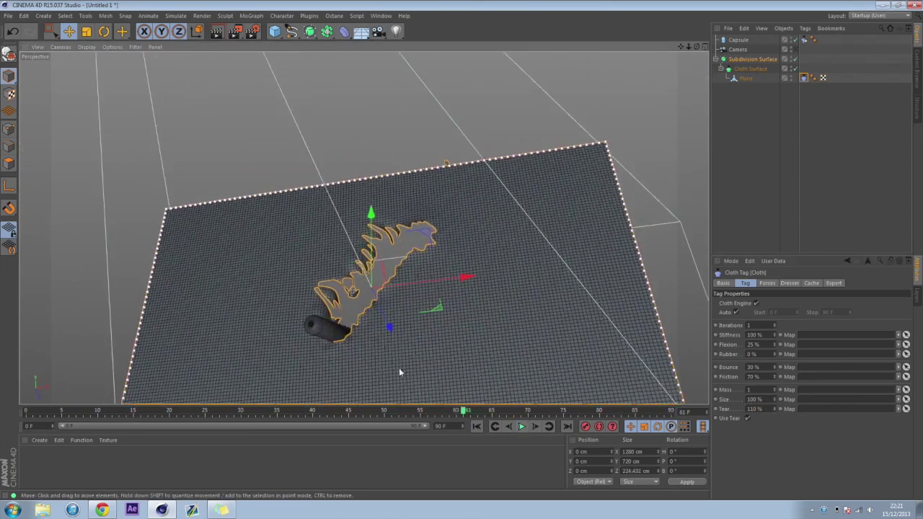
pyautogui.click(476, 427)
# Set the Cloth tag's tear value to 105% and play the simulation, inspecting the torn plane from the side.
pyautogui.click(760, 411)
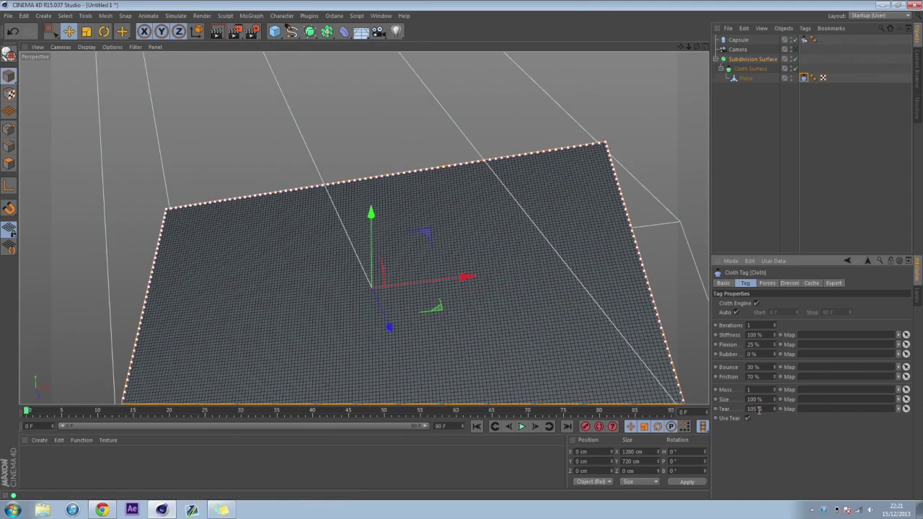
pyautogui.click(525, 427)
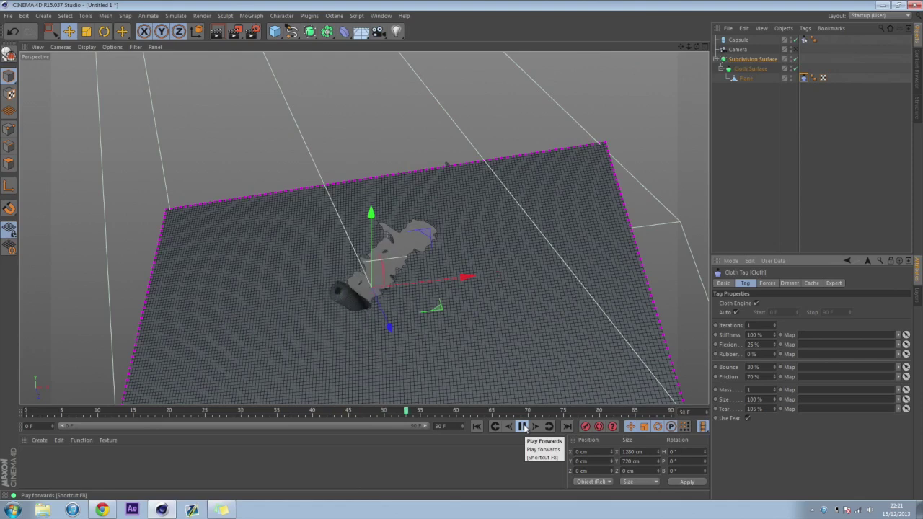
pyautogui.click(524, 427)
pyautogui.keyDown('alt'); pyautogui.moveTo(470, 395); pyautogui.dragTo(371, 344); pyautogui.keyUp('alt')
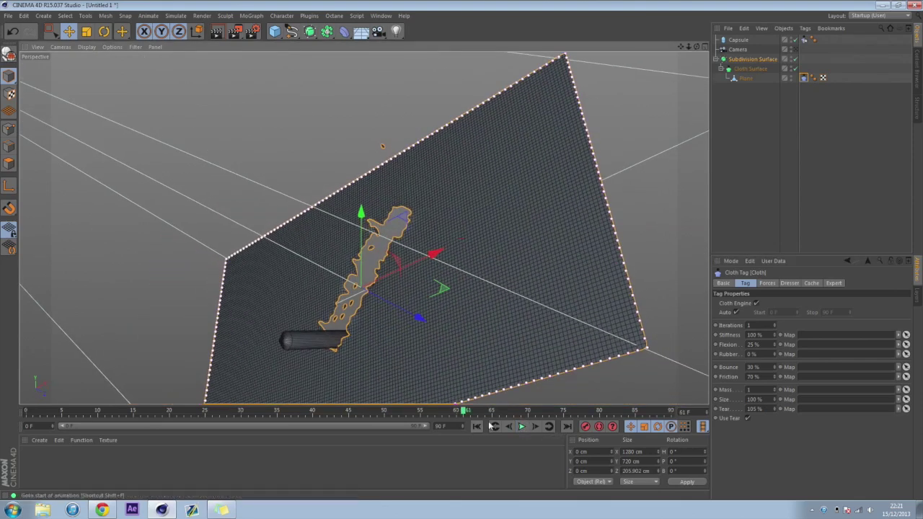
# Show the Cloth tag's force settings, replay the simulation from the start and return to the first frame.
pyautogui.click(767, 283)
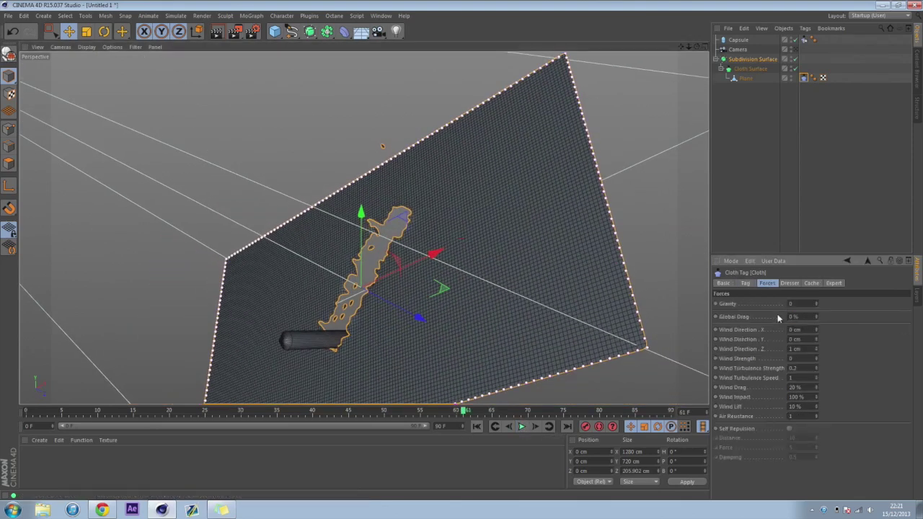
pyautogui.click(477, 427)
pyautogui.click(522, 426)
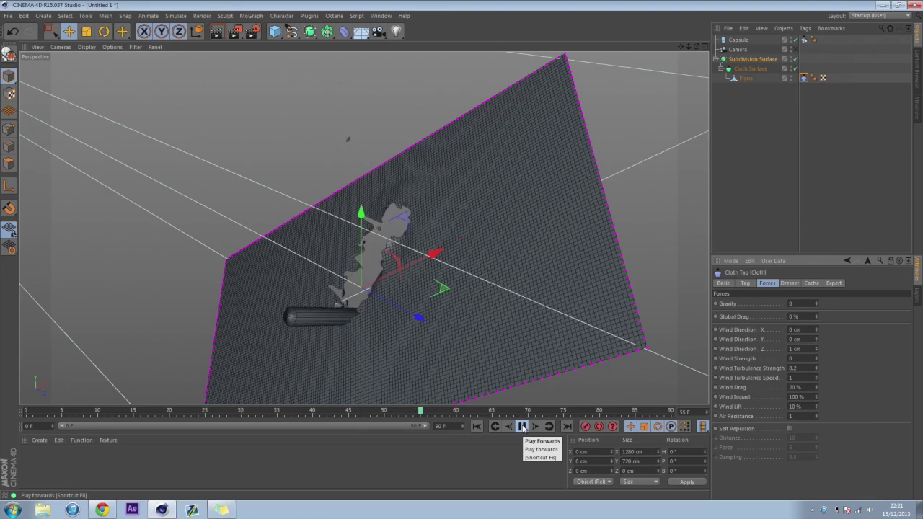
pyautogui.click(522, 427)
pyautogui.keyDown('alt'); pyautogui.moveTo(427, 351); pyautogui.dragTo(460, 381); pyautogui.keyUp('alt')
pyautogui.click(476, 427)
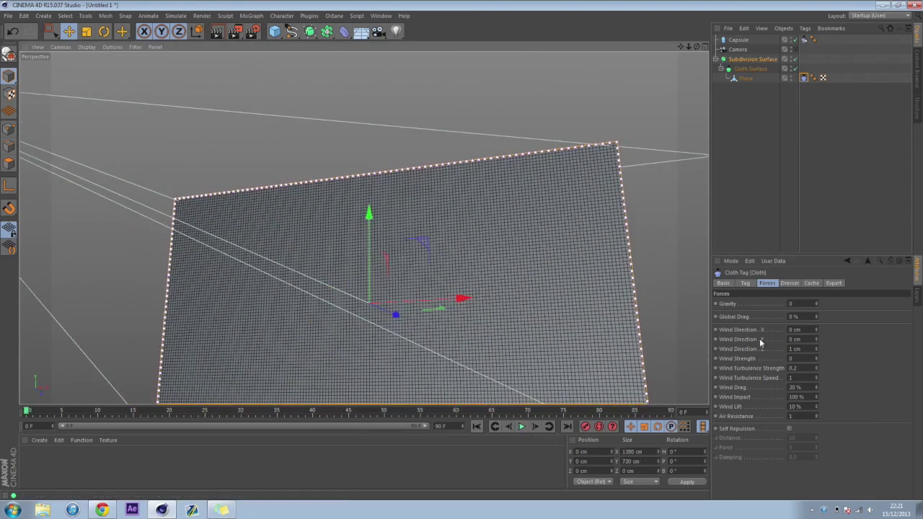
# Set the Cloth tag's Global Drag to 5%, play the simulation and inspect the tear up close from another angle.
pyautogui.click(802, 316)
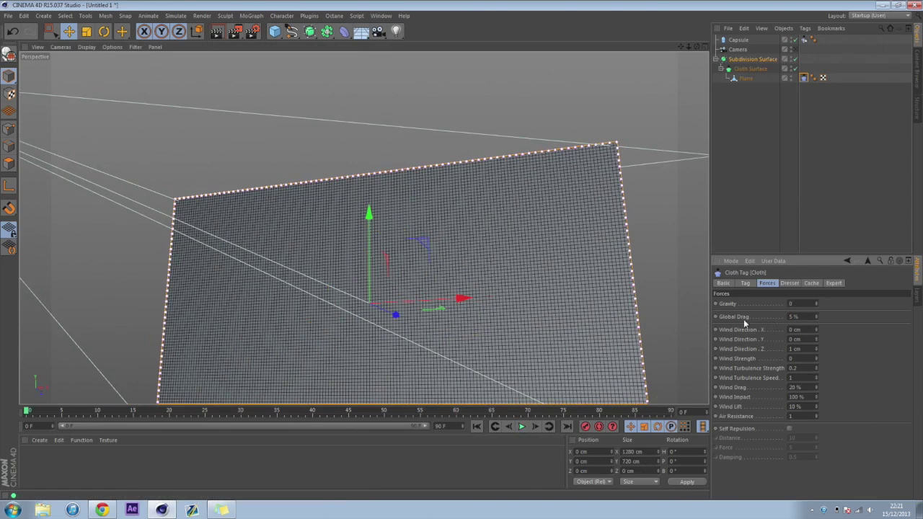
pyautogui.click(521, 426)
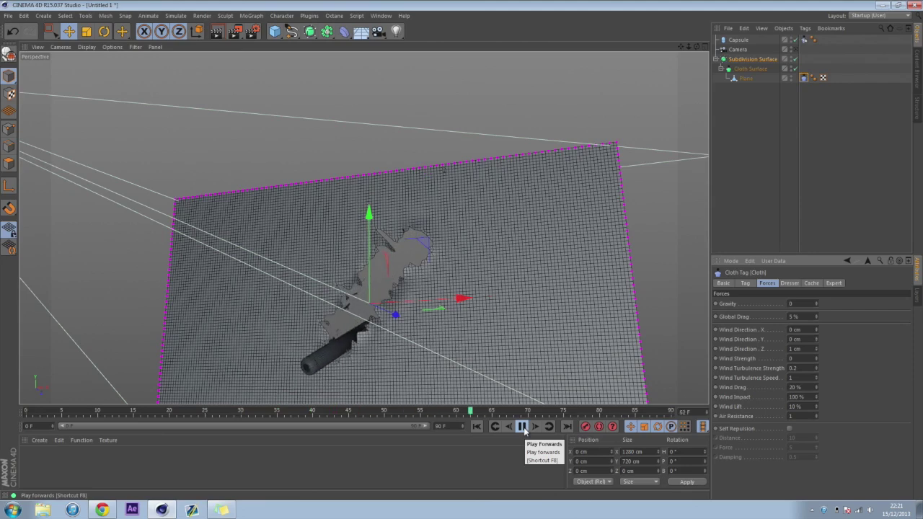
pyautogui.click(524, 430)
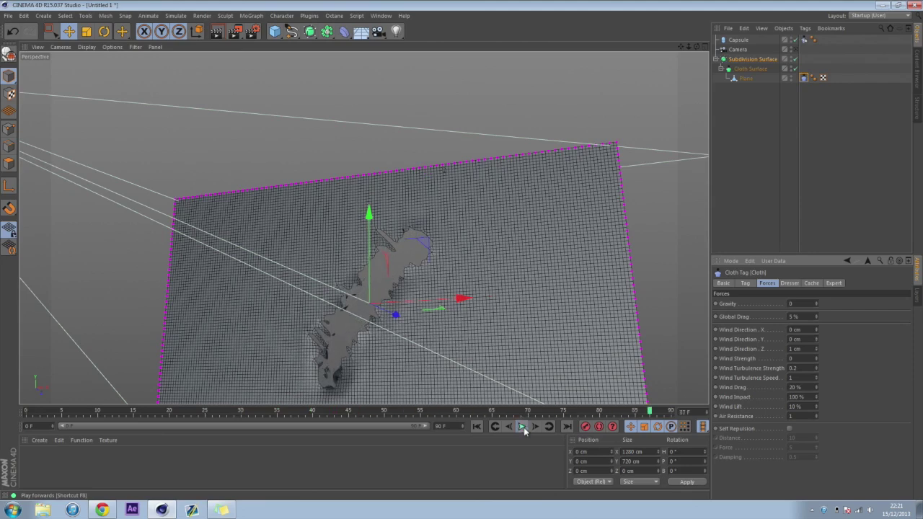
pyautogui.keyDown('alt'); pyautogui.moveTo(433, 325); pyautogui.dragTo(602, 305); pyautogui.keyUp('alt')
pyautogui.scroll(5, 492, 269)
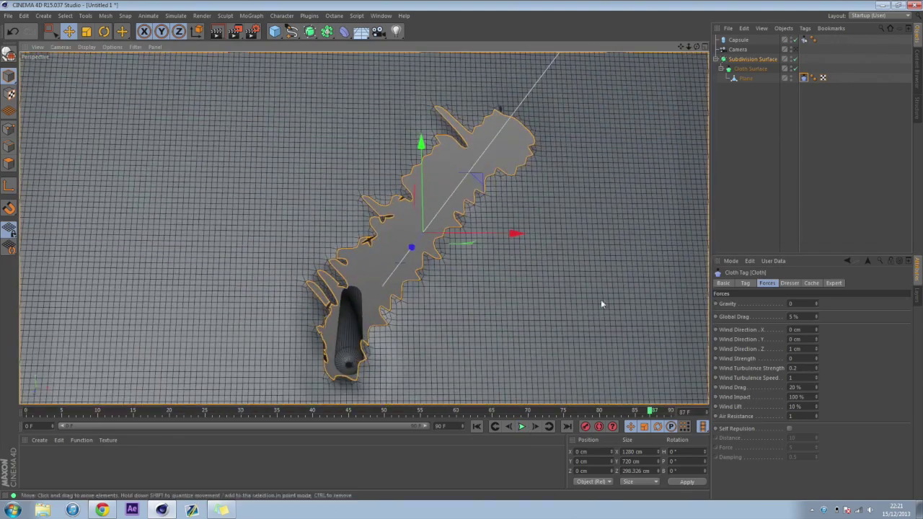
# Look through the scene camera, replay the simulation from the first frame and return to the start.
pyautogui.click(796, 51)
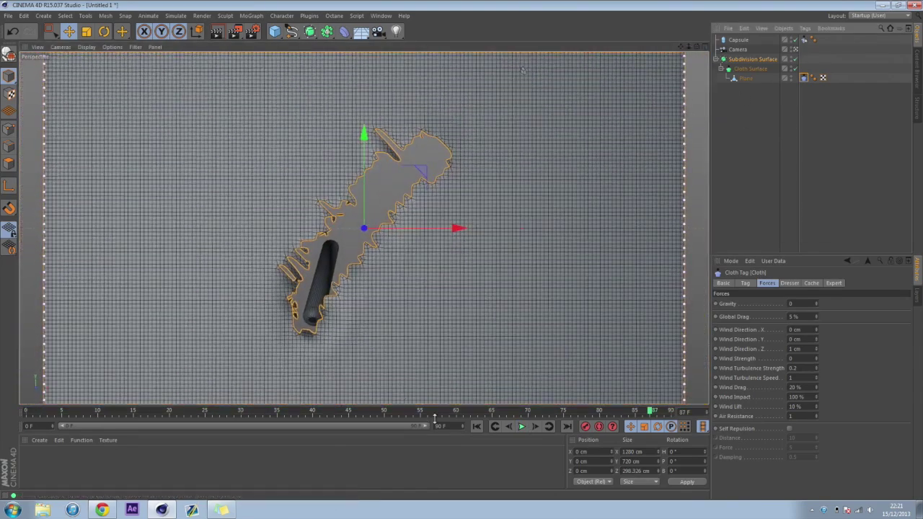
pyautogui.click(477, 426)
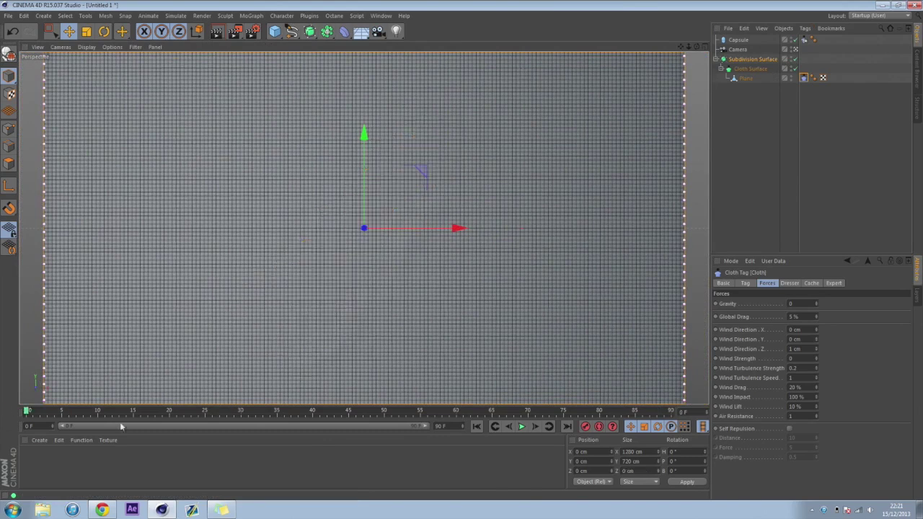
pyautogui.click(520, 428)
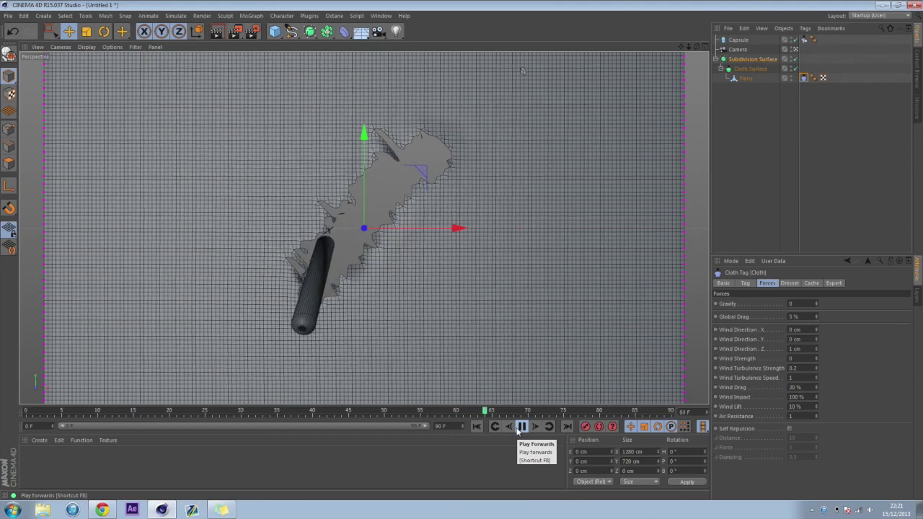
pyautogui.click(521, 427)
pyautogui.click(493, 427)
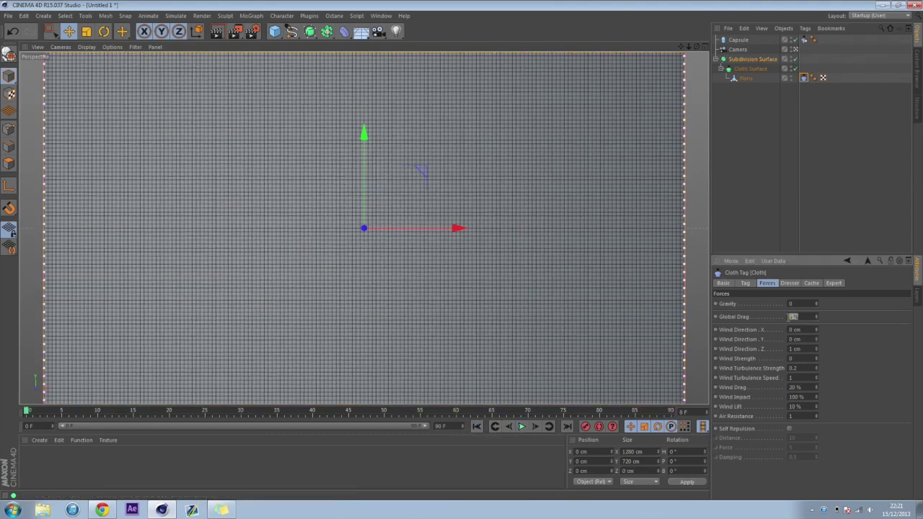
# Set the Cloth tag's Global Drag to 9%, play the simulation and return to the first frame.
pyautogui.press('Return')
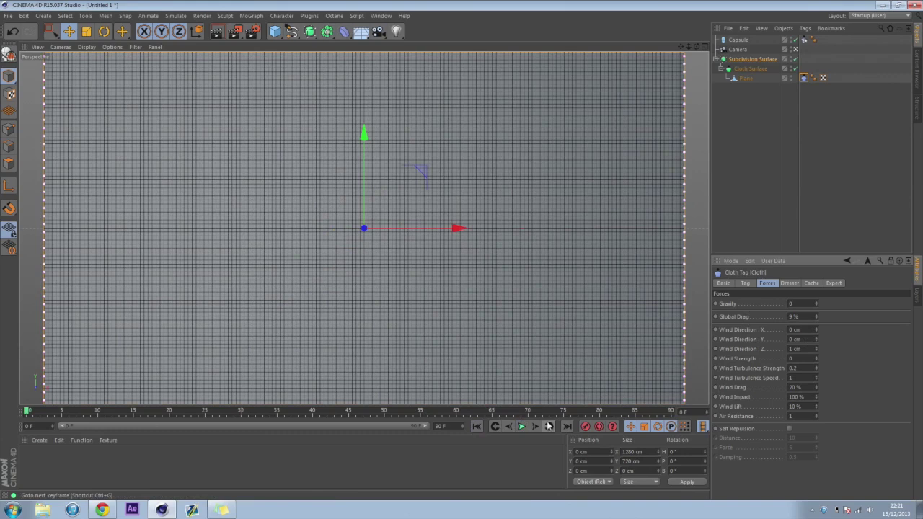
pyautogui.click(522, 427)
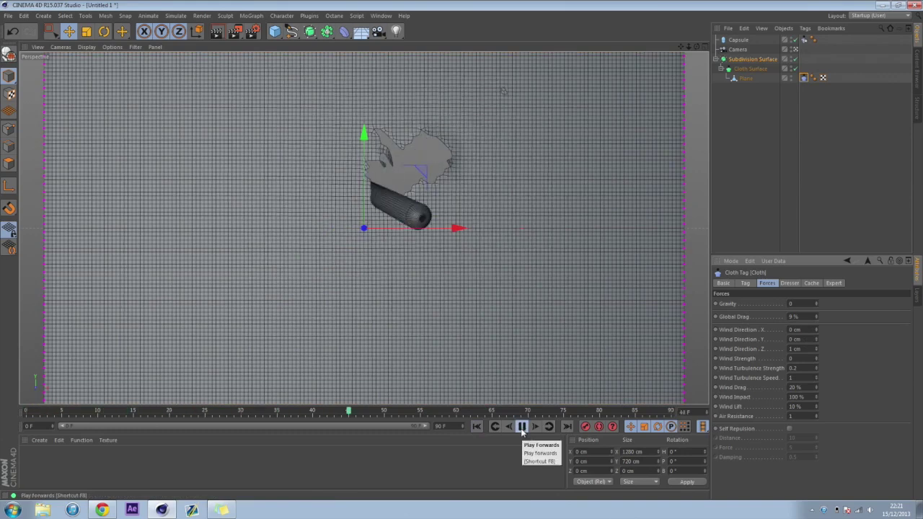
pyautogui.click(522, 427)
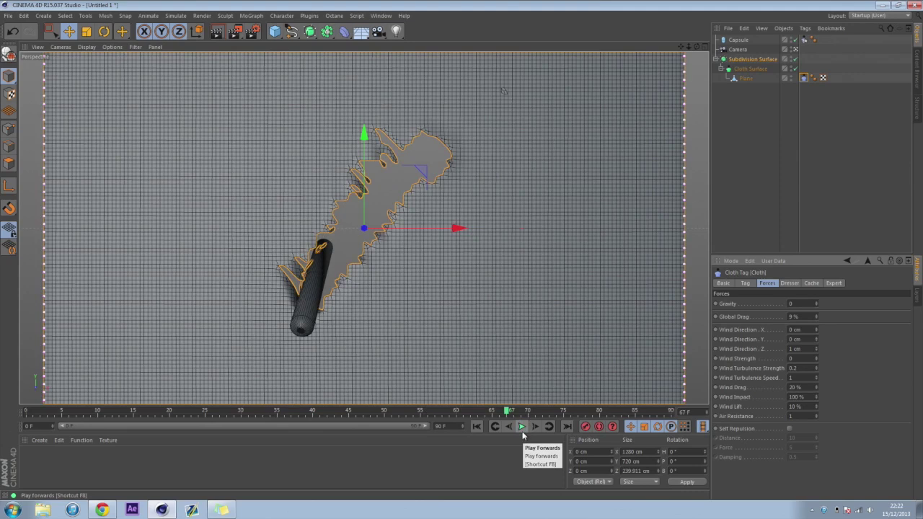
pyautogui.click(476, 426)
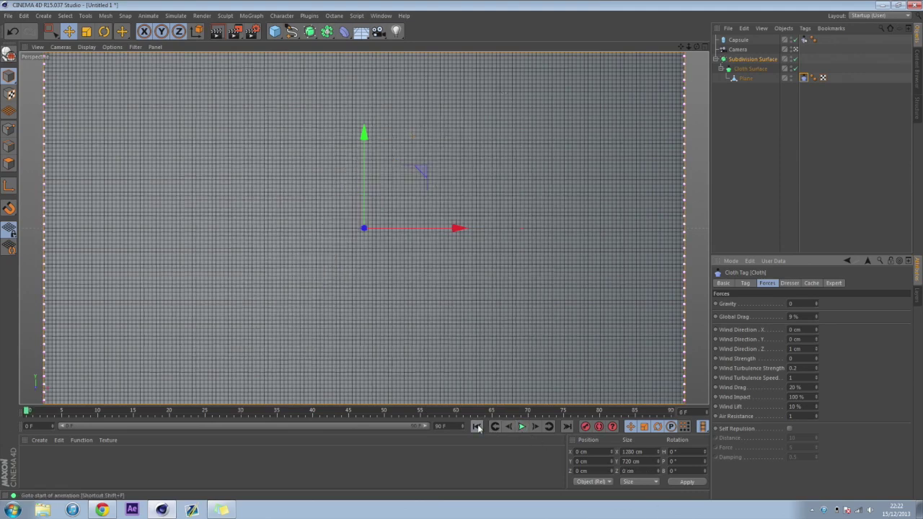
# Select the Plane, replay part of the simulation and return to the first frame.
pyautogui.click(748, 79)
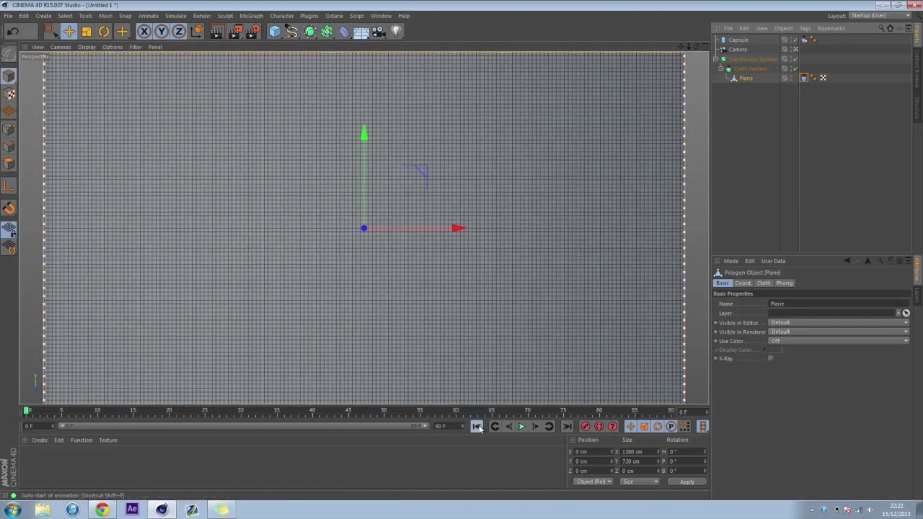
pyautogui.click(521, 427)
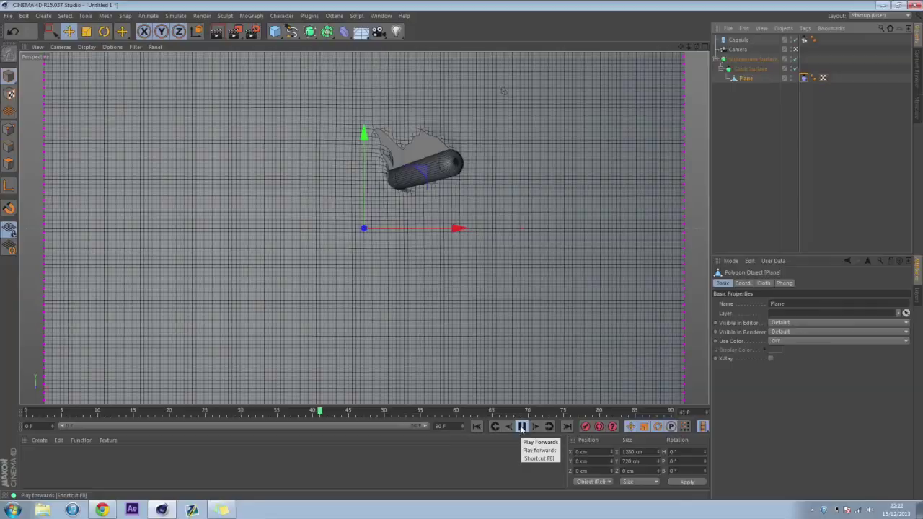
pyautogui.click(522, 427)
pyautogui.click(477, 427)
# Reduce the Capsule's rotation segments to 3, play the simulation and return to the first frame.
pyautogui.click(739, 41)
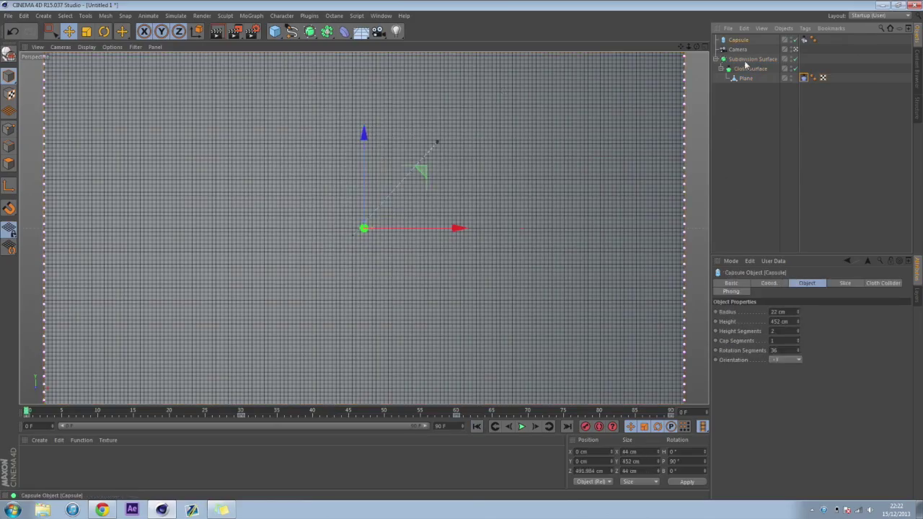
pyautogui.moveTo(799, 355); pyautogui.dragTo(798, 368)
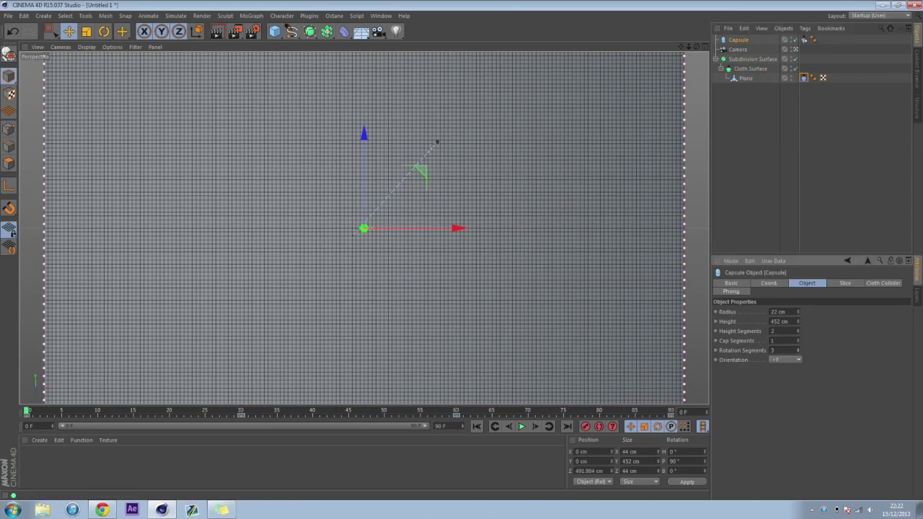
pyautogui.click(522, 427)
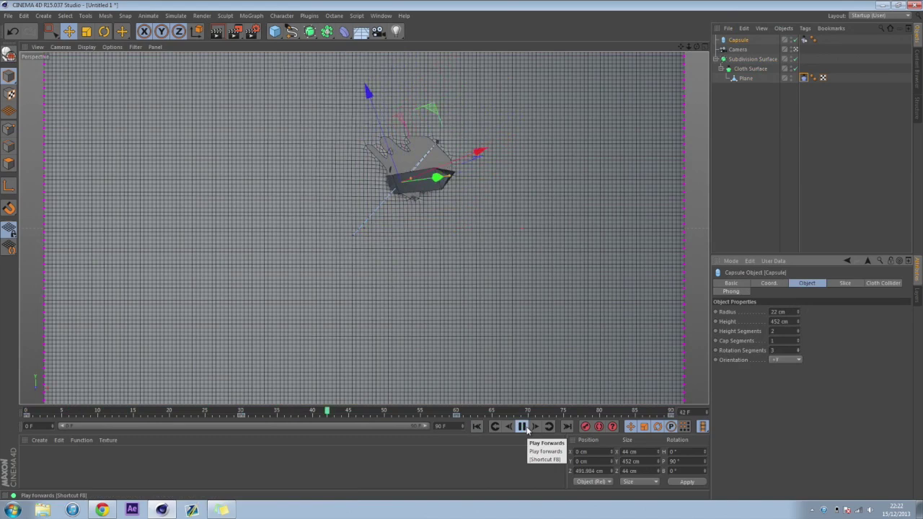
pyautogui.click(522, 427)
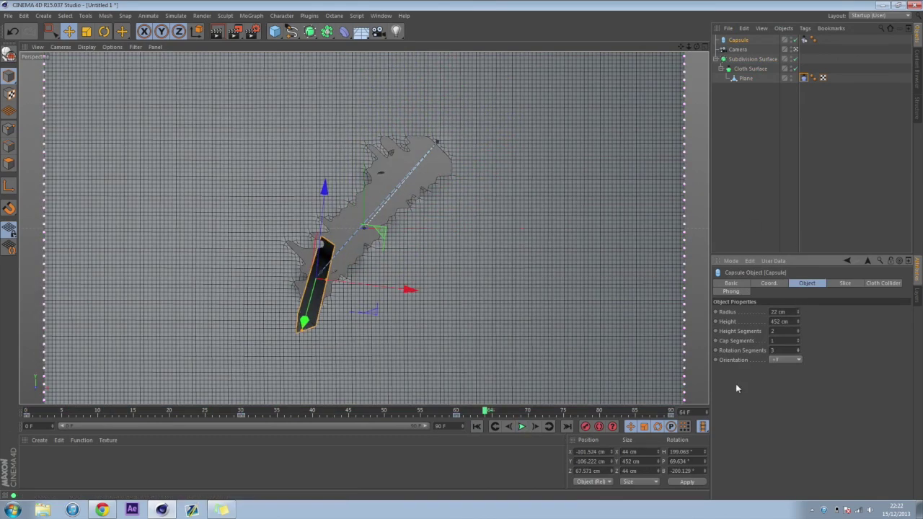
pyautogui.hotkey('shift', 'f')
# Enable Polygon Collision in the Cloth tag's expert settings with a Poly EPS of 2 cm and play the simulation.
pyautogui.click(805, 78)
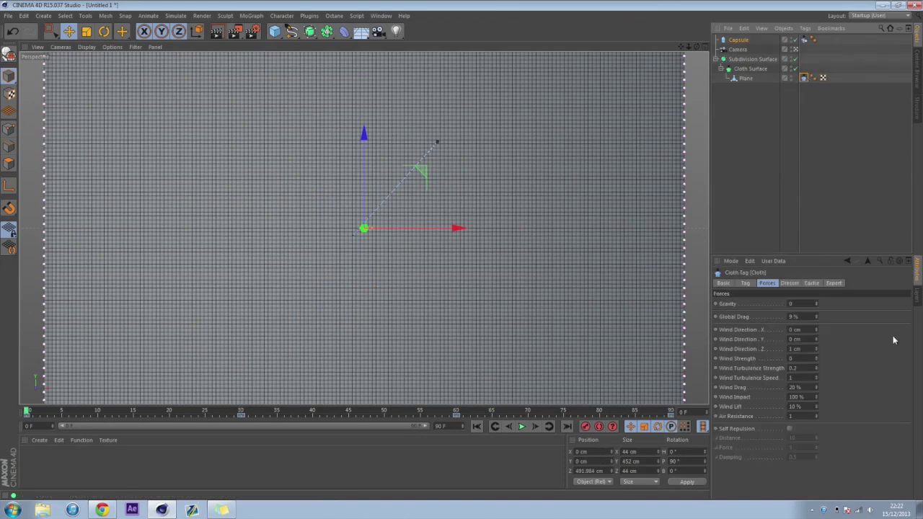
pyautogui.click(834, 283)
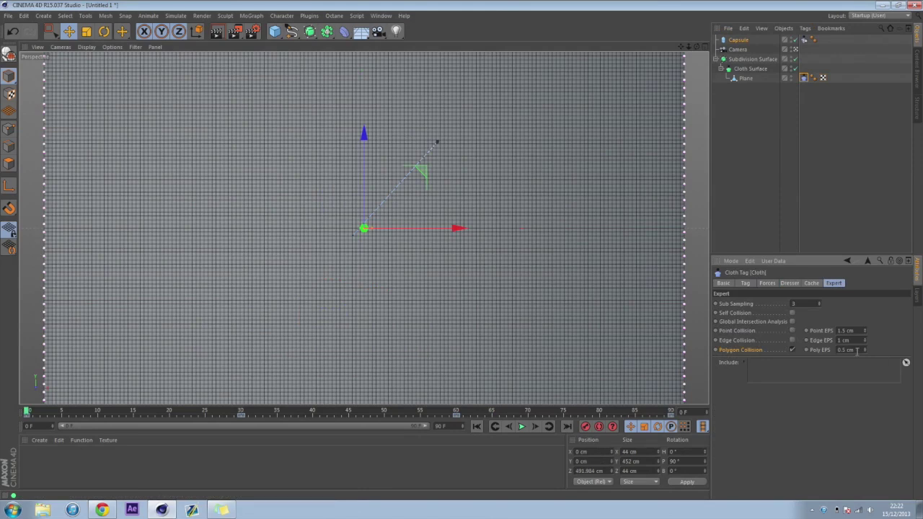
pyautogui.click(792, 350)
pyautogui.click(522, 426)
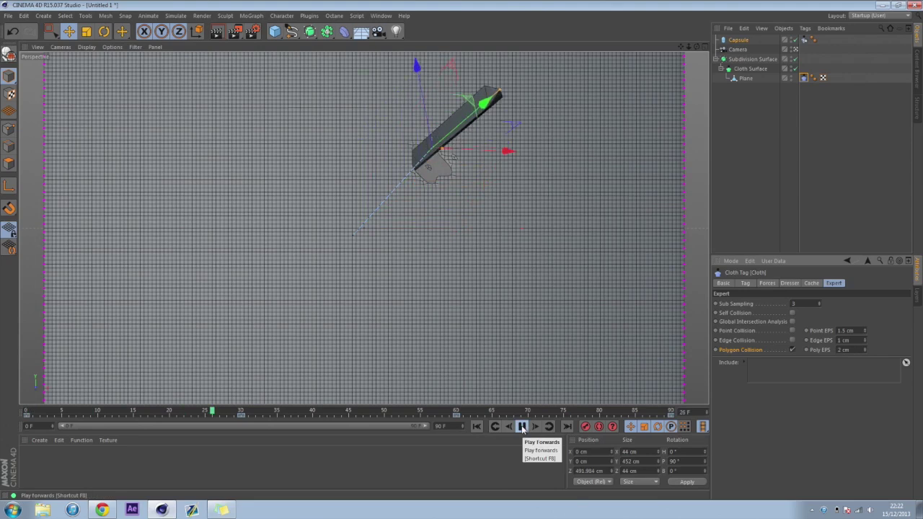
pyautogui.click(522, 427)
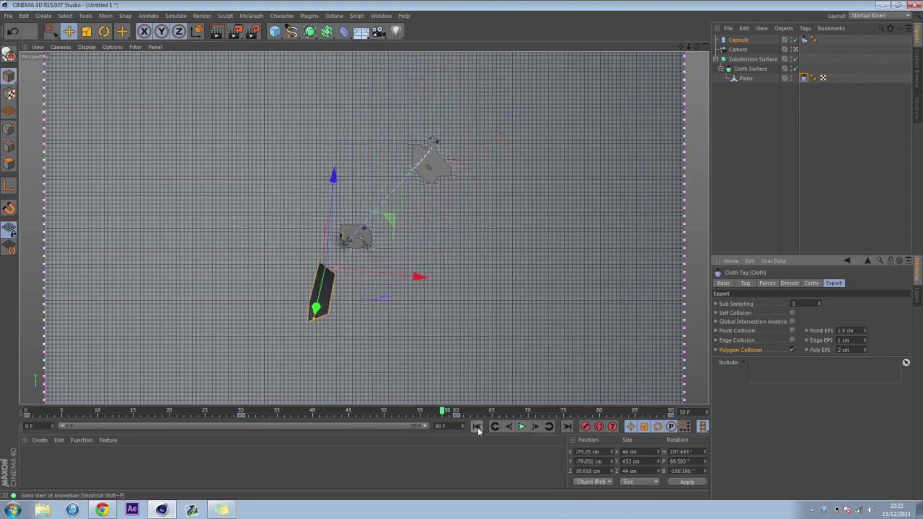
# Return to the first frame, enable Edge Collision on the Cloth tag with an Edge EPS of 2 cm and play the simulation.
pyautogui.click(477, 426)
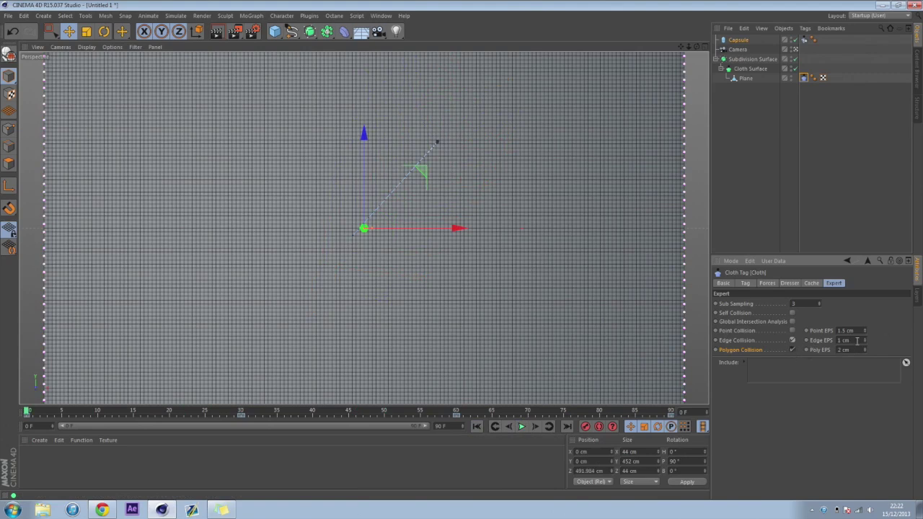
pyautogui.click(522, 427)
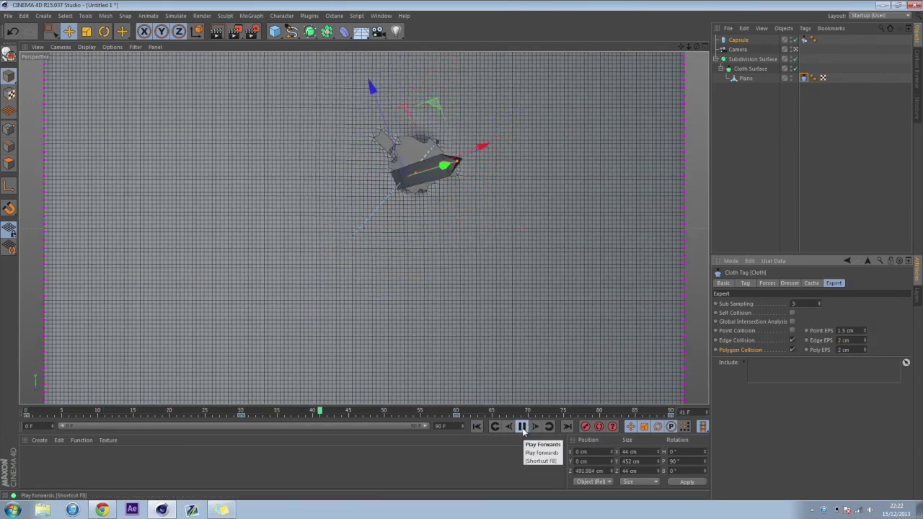
pyautogui.click(522, 427)
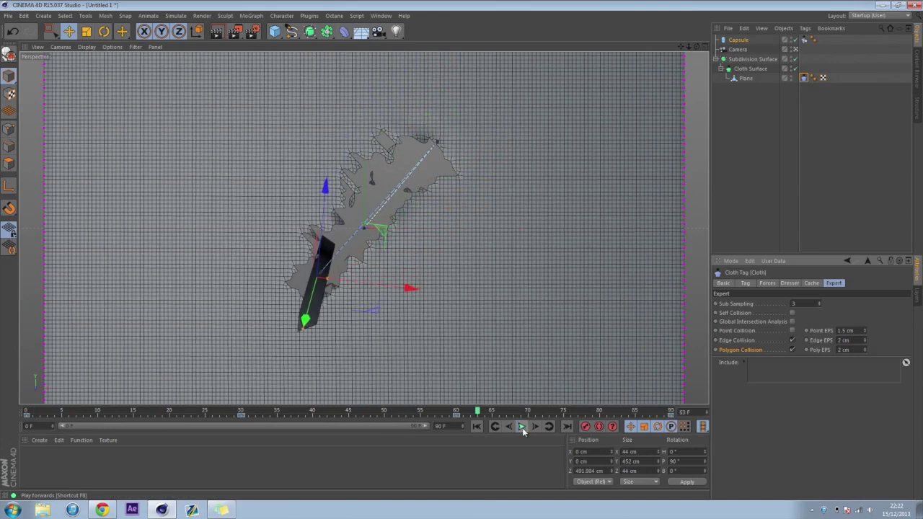
# Return to the first frame, set the Cloth tag's Edge EPS and Poly EPS to 0.5 cm and play the simulation.
pyautogui.click(477, 427)
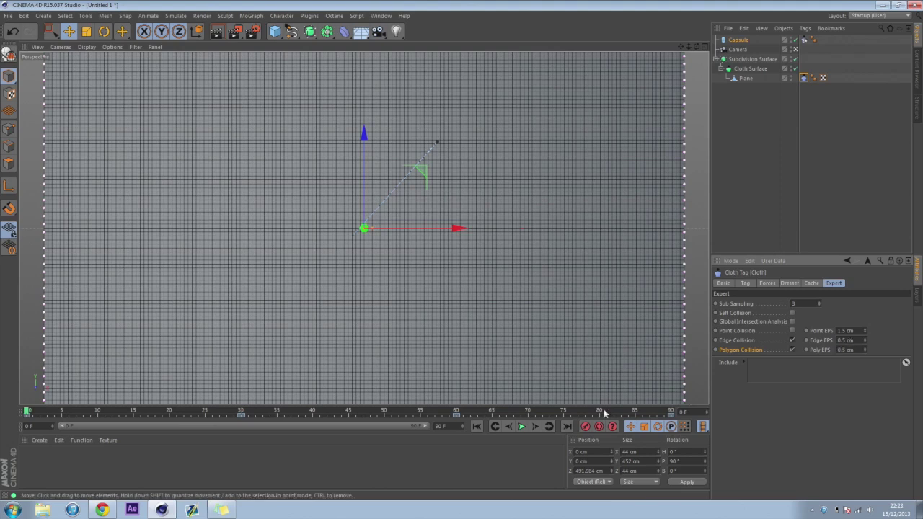
pyautogui.click(522, 427)
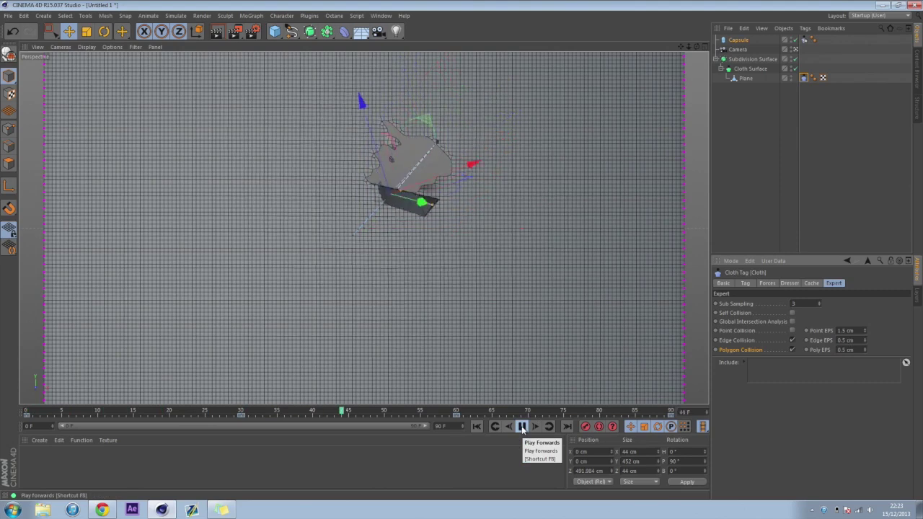
pyautogui.click(522, 427)
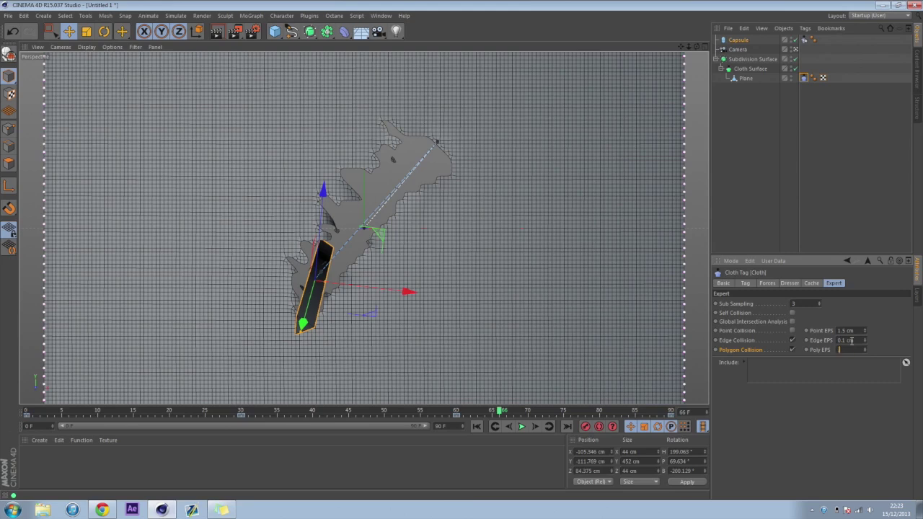
# Set the Cloth tag's Edge EPS and Poly EPS to 0.1 cm, replay from the first frame and view the tear at an angle.
pyautogui.click(477, 426)
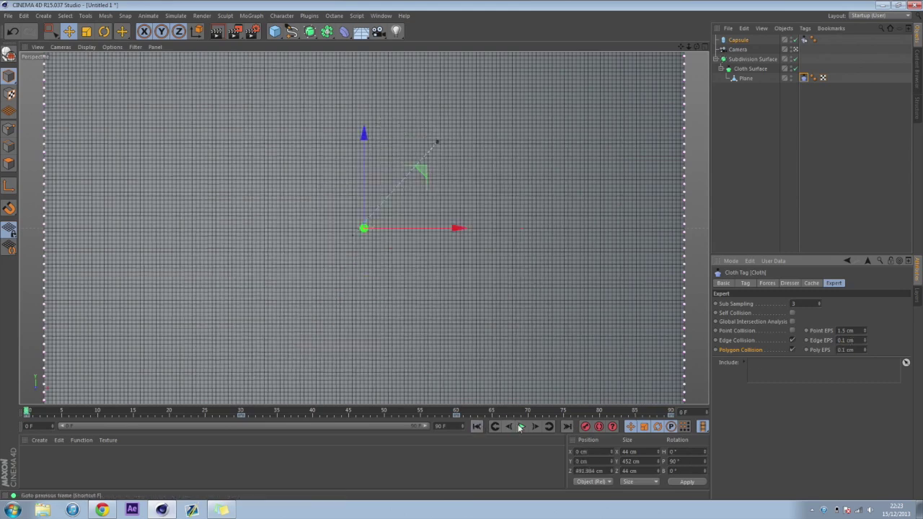
pyautogui.click(522, 427)
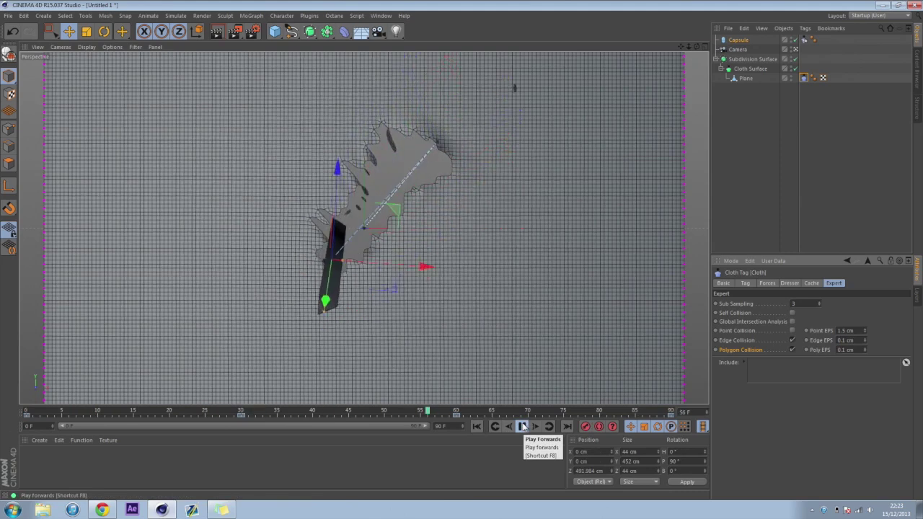
pyautogui.click(522, 426)
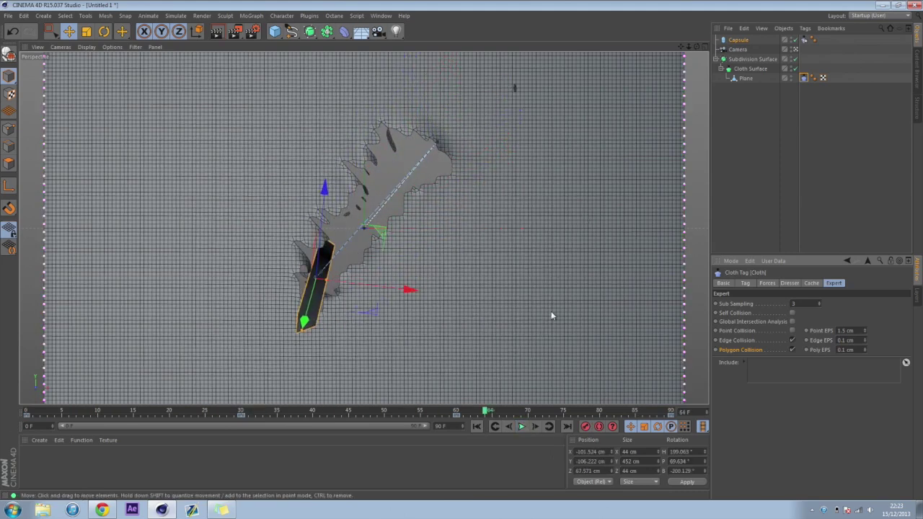
pyautogui.keyDown('alt'); pyautogui.moveTo(544, 284); pyautogui.dragTo(421, 293); pyautogui.keyUp('alt')
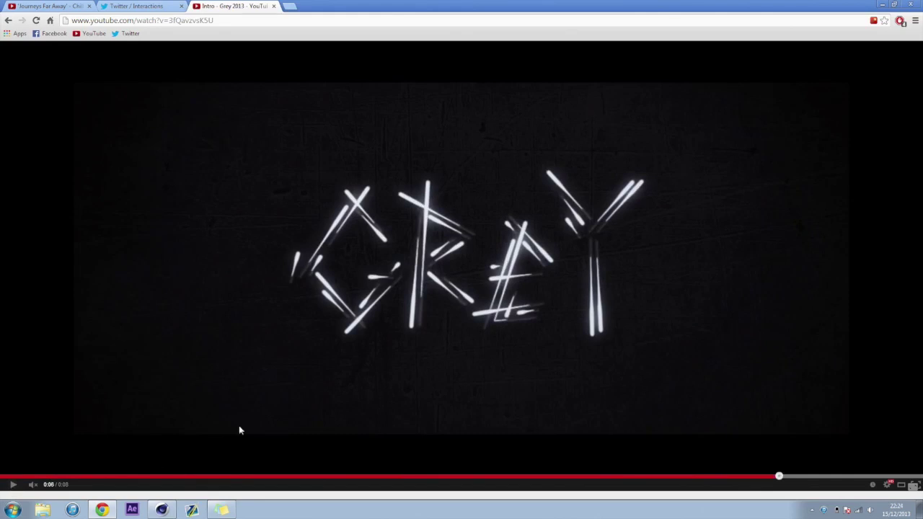
# Switch from the browser back to Cinema 4D, inspect the torn edges up close and render the plane from an angled view.
pyautogui.click(883, 6)
pyautogui.scroll(10, 329, 234)
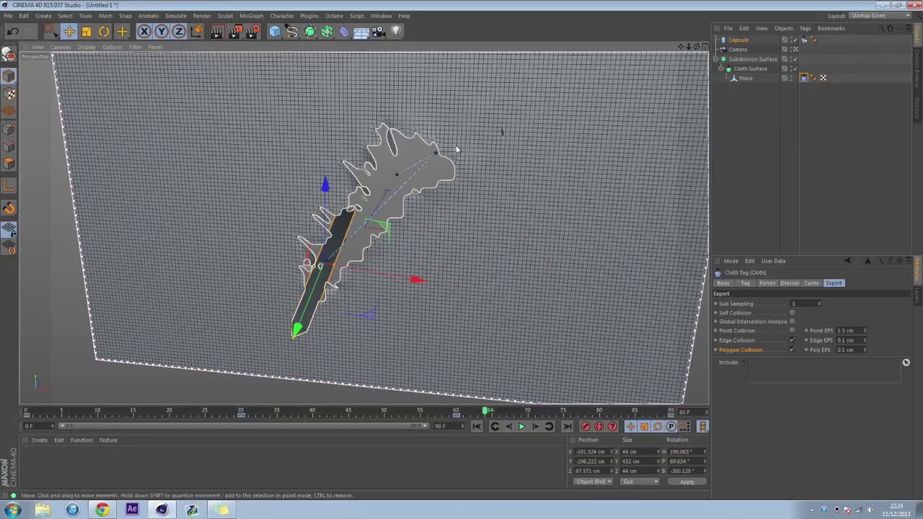
pyautogui.scroll(8, 328, 234)
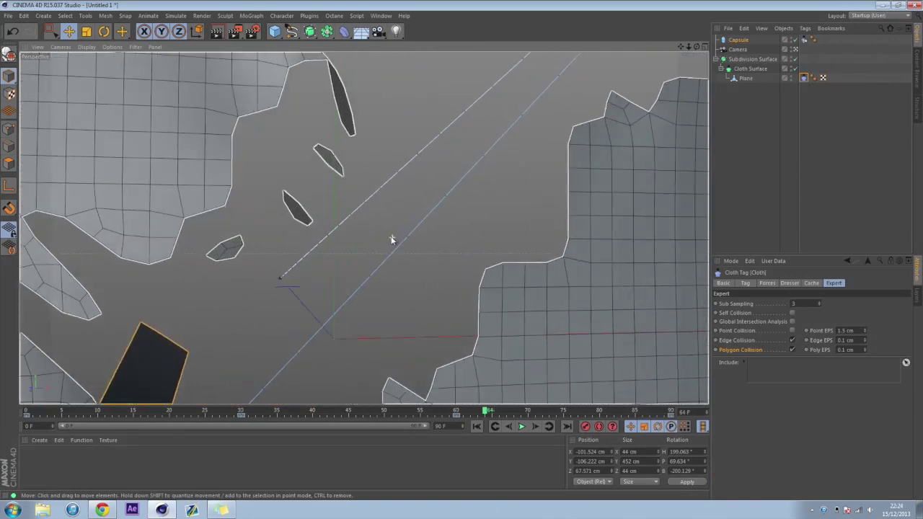
pyautogui.scroll(4, 436, 196)
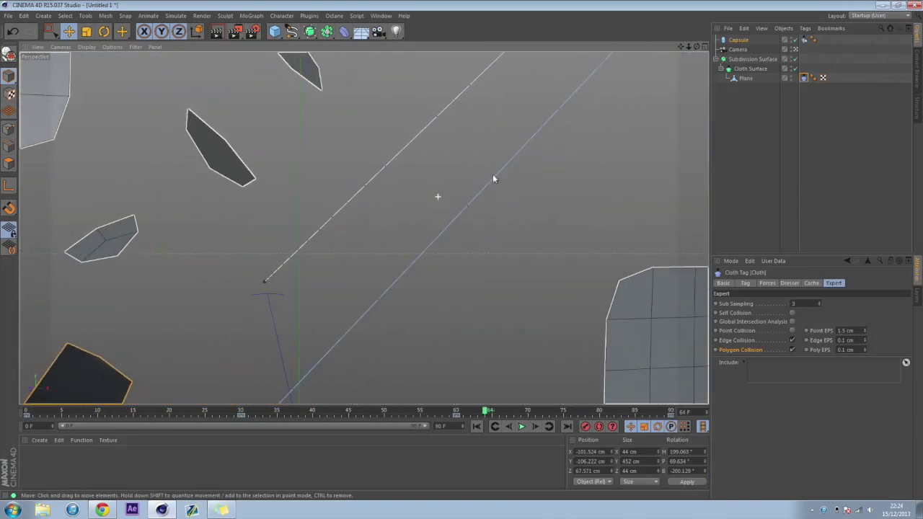
pyautogui.moveTo(689, 46); pyautogui.dragTo(526, 153)
pyautogui.hotkey('ctrl', 'r')
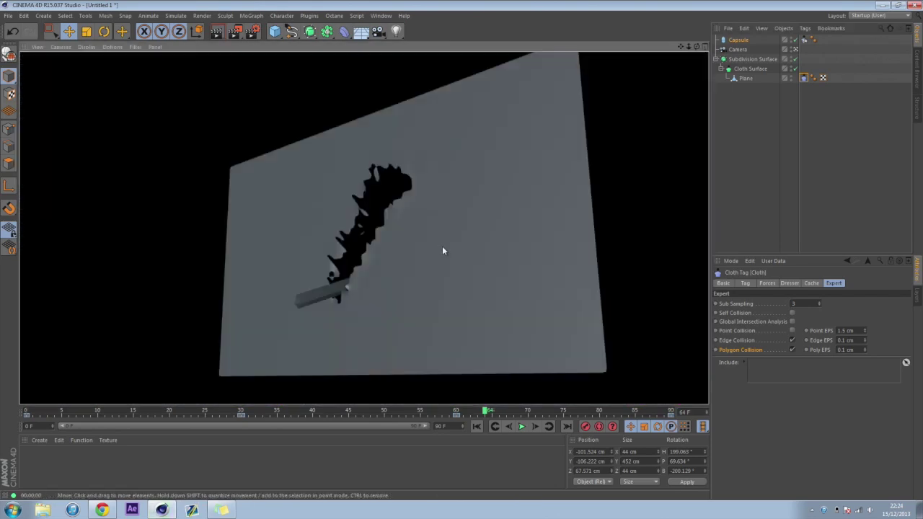
pyautogui.moveTo(443, 246)
pyautogui.keyDown('alt'); pyautogui.mouseDown()
pyautogui.moveTo(396, 246)
pyautogui.moveTo(459, 261)
pyautogui.mouseUp(); pyautogui.keyUp('alt')
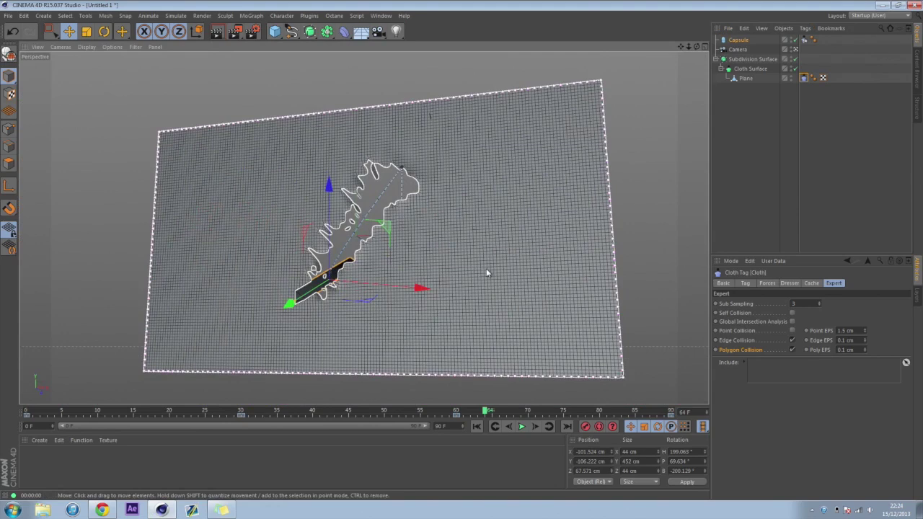